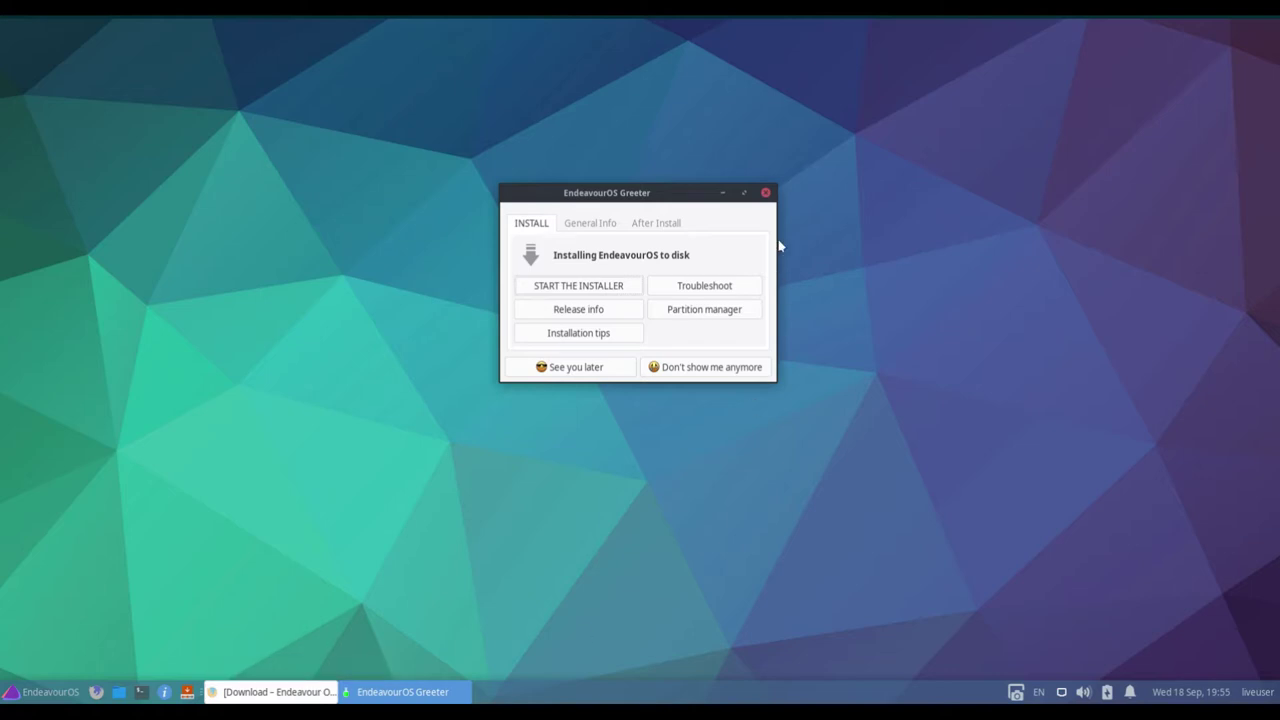
Step: Dismiss the greeter, switch to Firefox to examine the ISO contents and bug fixes on the EndeavourOS download page, and close the browser
click(766, 193)
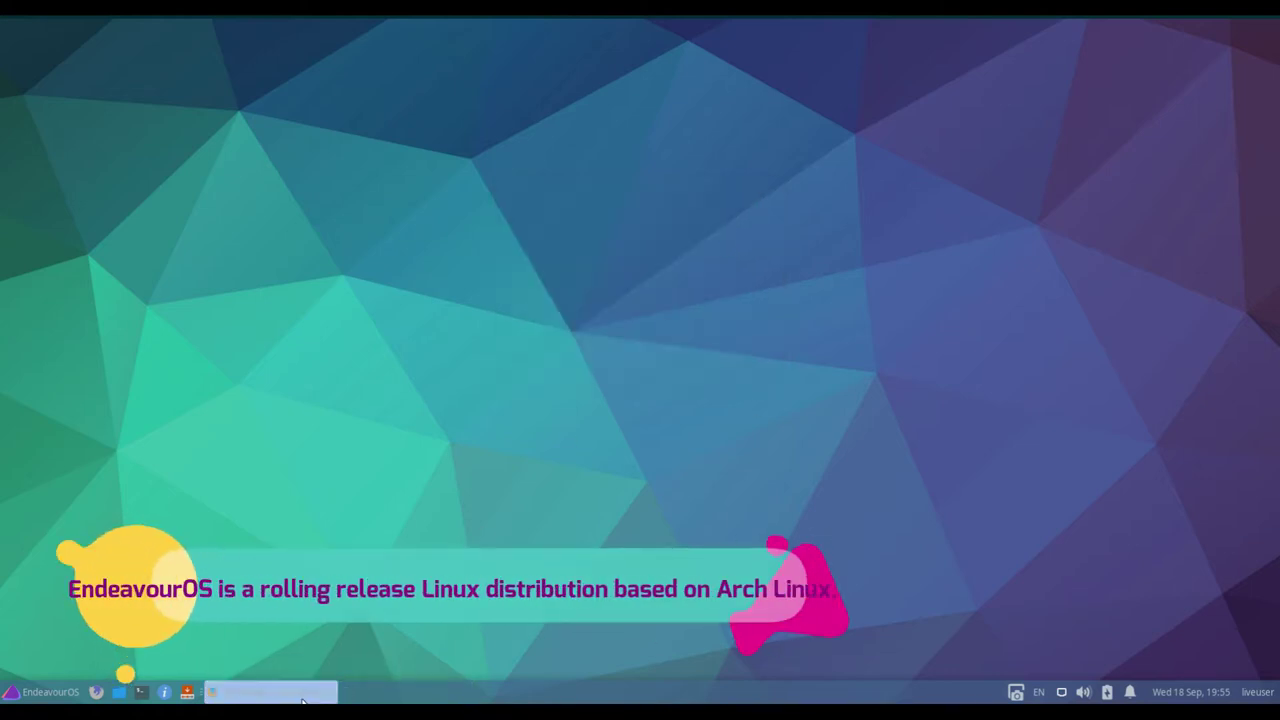
click(270, 692)
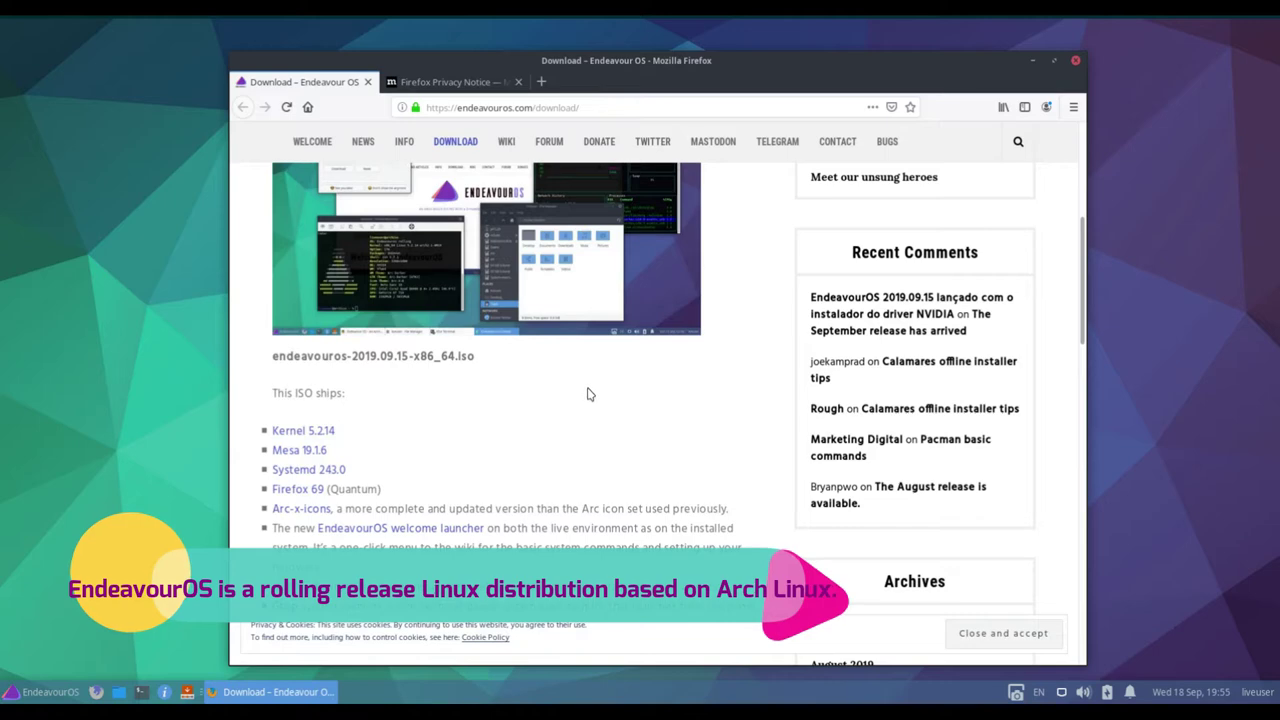
scroll(588, 393, down, 3)
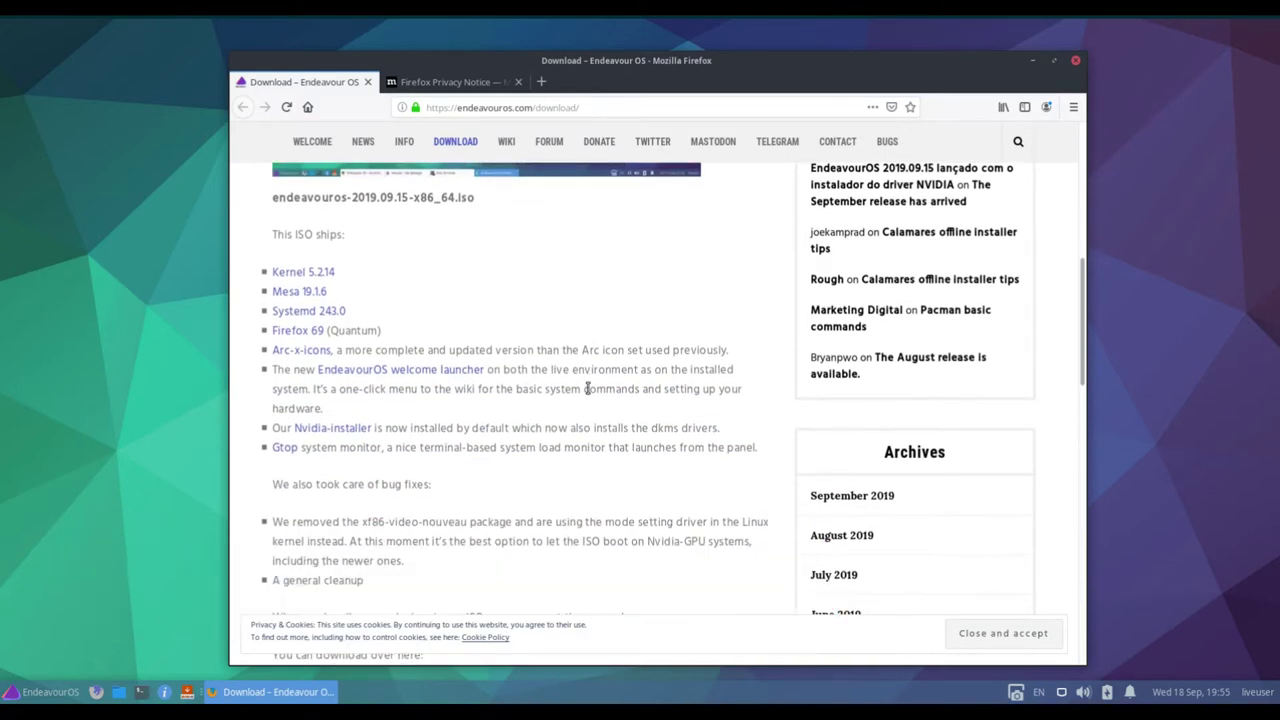
scroll(585, 414, down, 1)
scroll(585, 414, down, 2)
scroll(585, 414, down, 1)
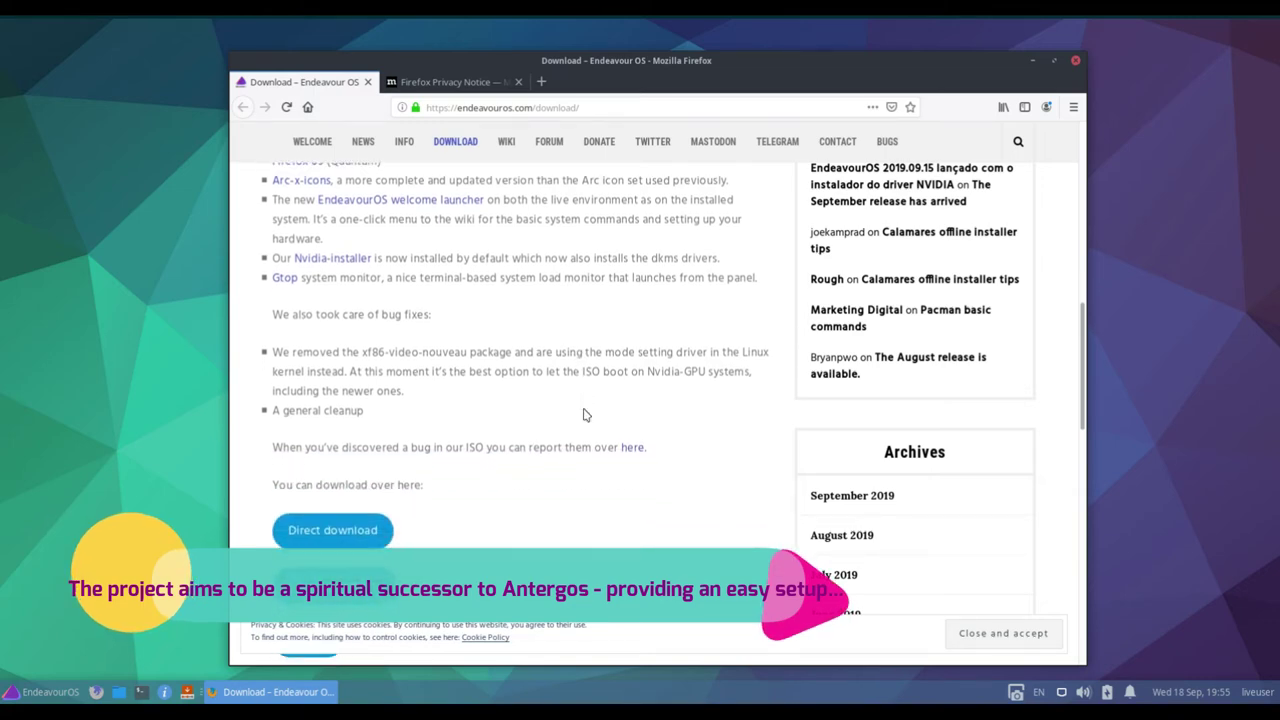
click(1073, 62)
click(779, 398)
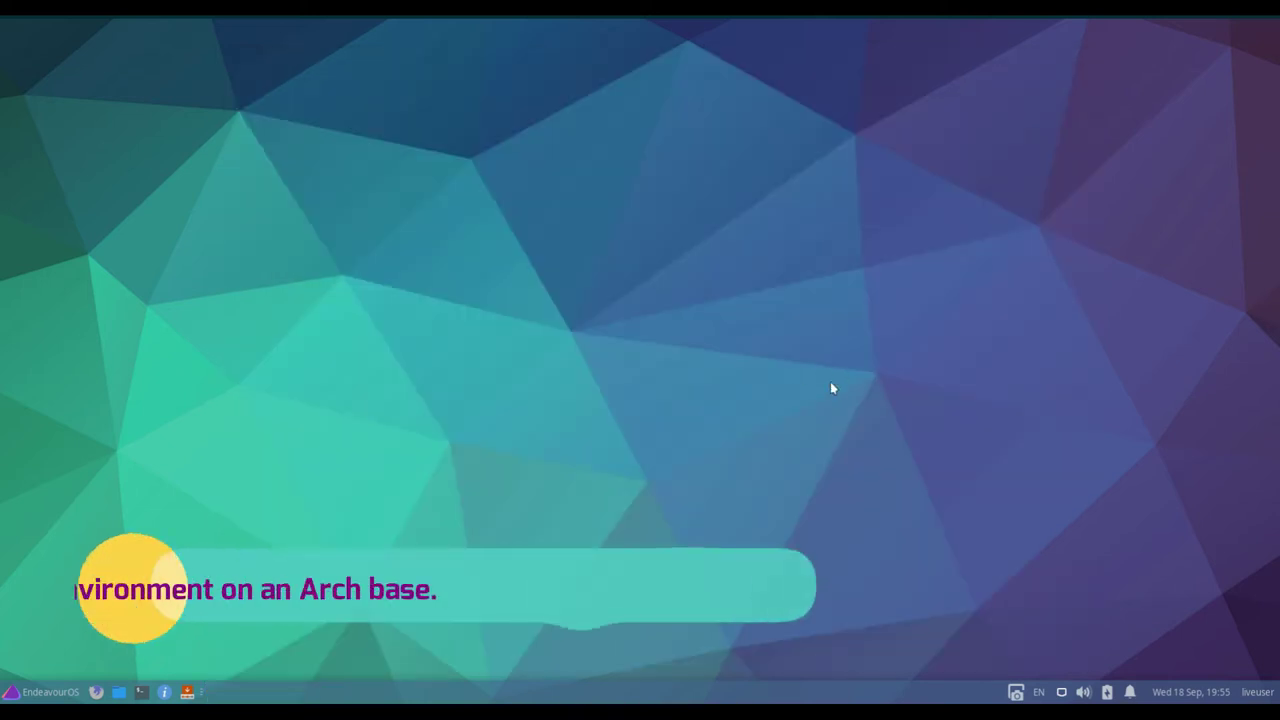
Step: Launch Task Manager from the Accessories applications
click(40, 691)
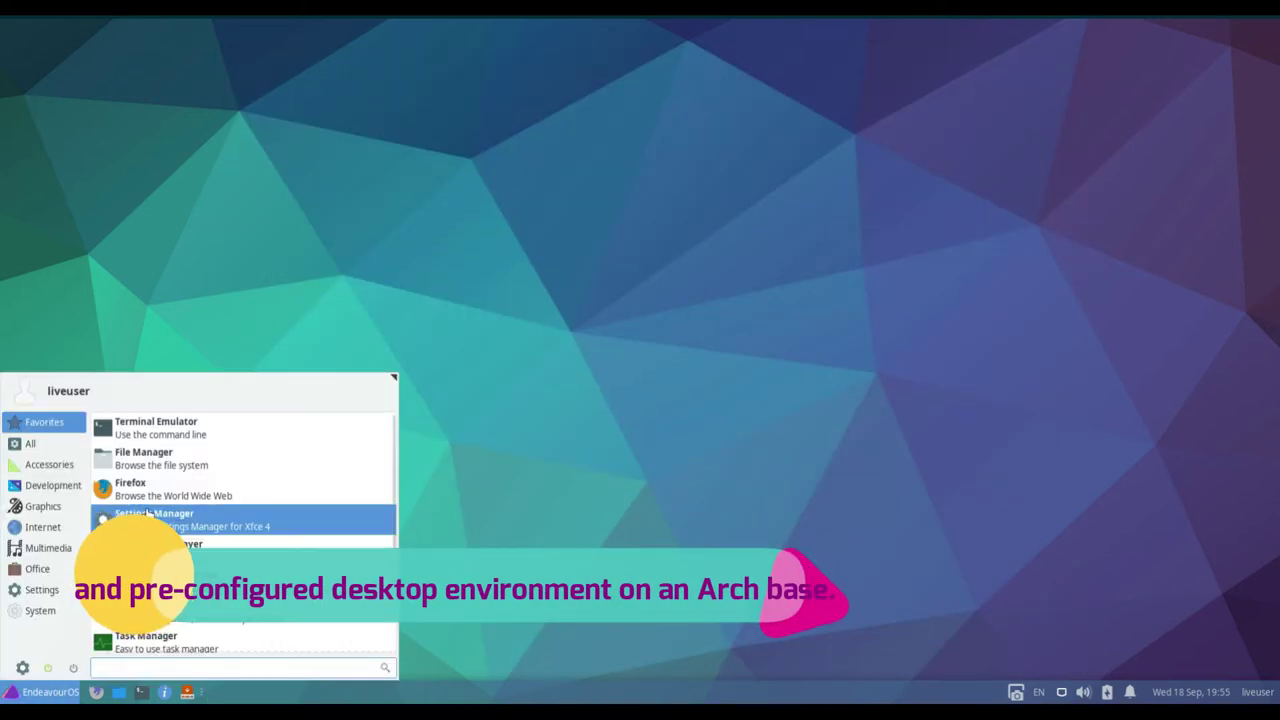
click(66, 468)
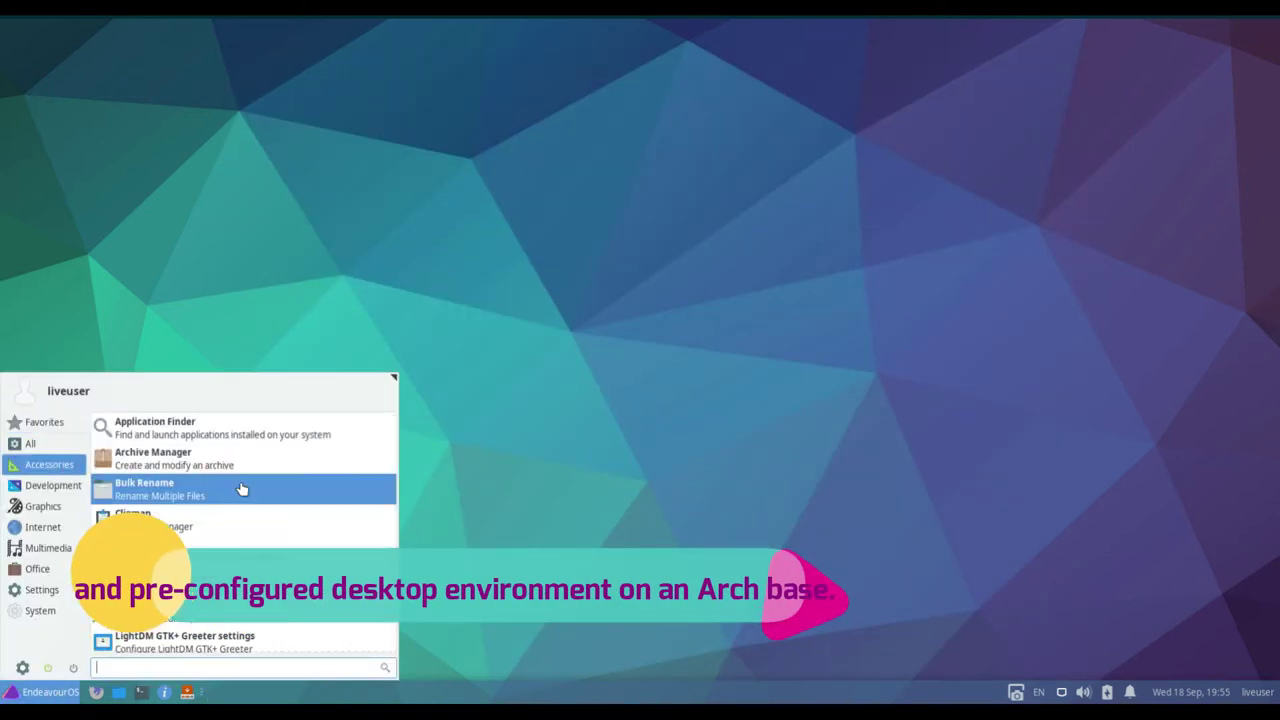
drag(391, 421, 391, 590)
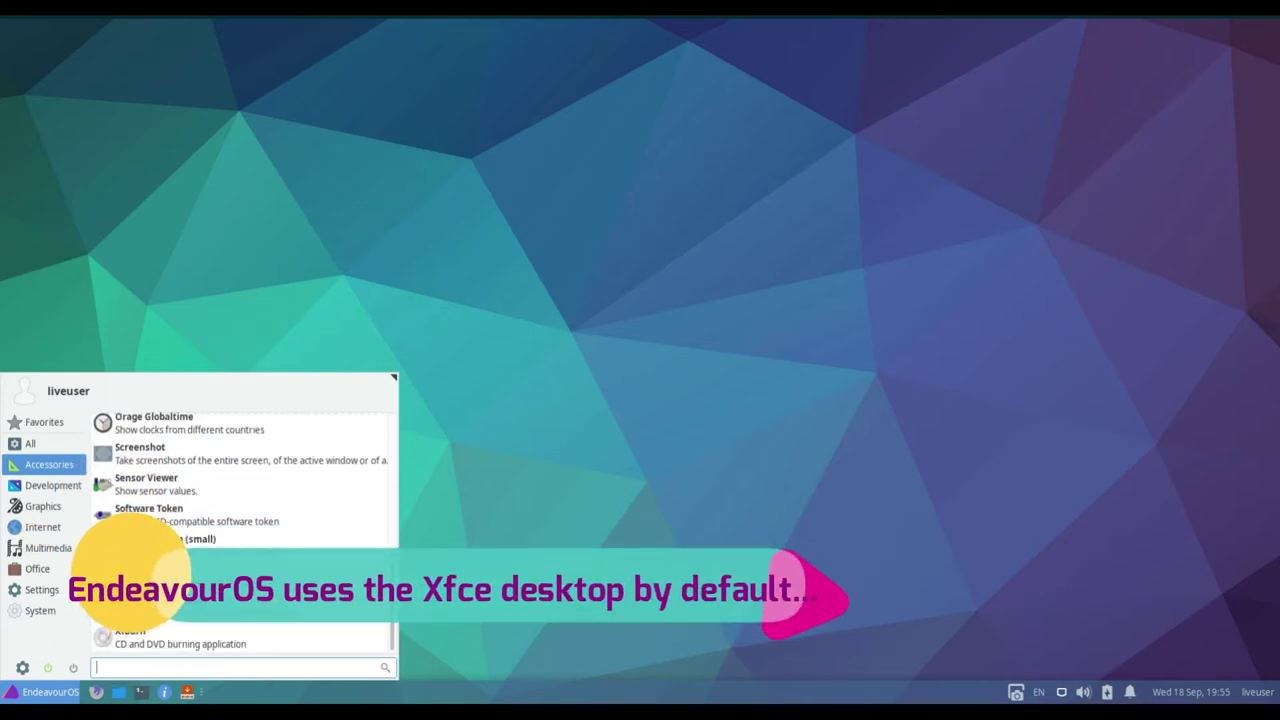
click(200, 570)
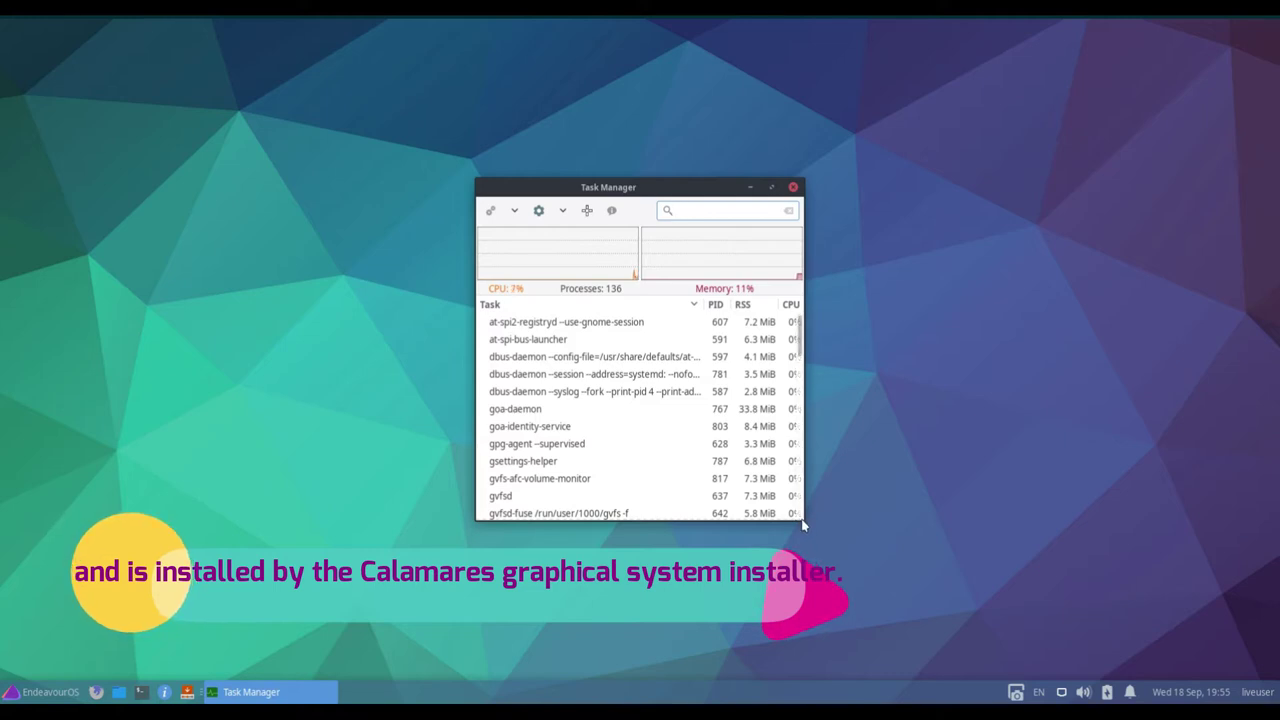
Step: Enlarge and reposition the Task Manager window to examine the running processes and resource usage, and close it
drag(804, 519, 1145, 519)
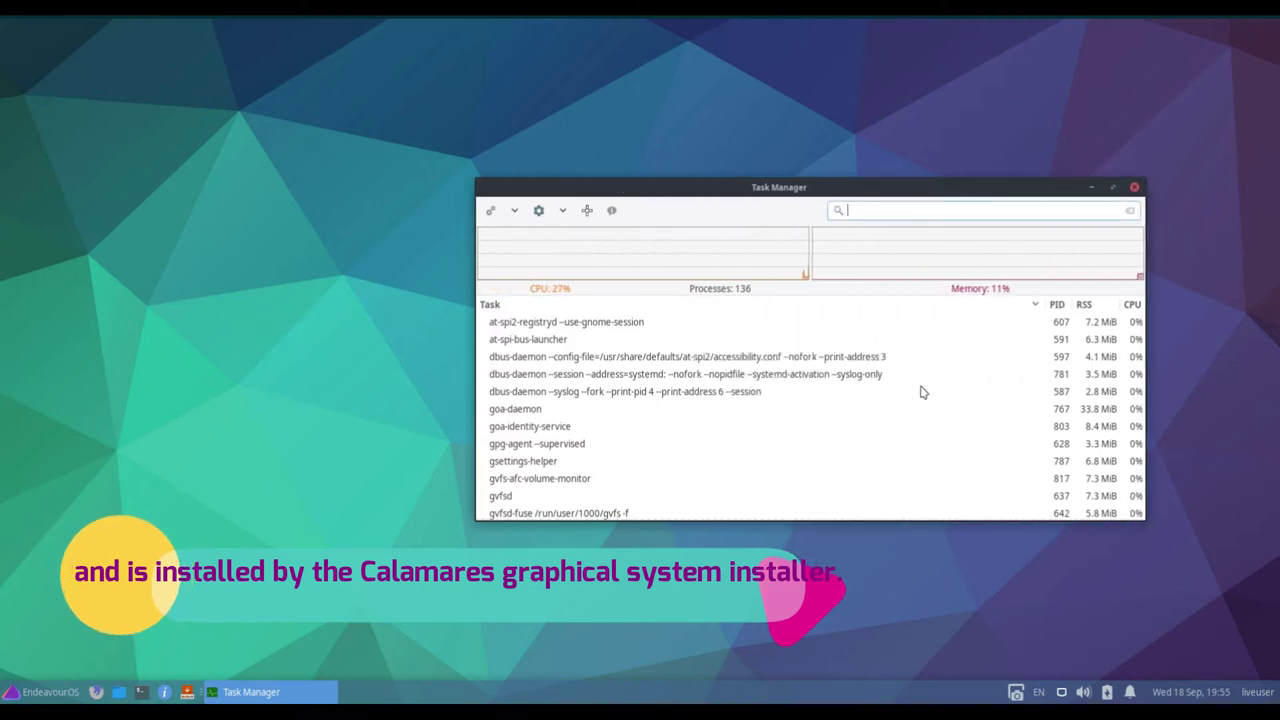
drag(960, 189, 803, 135)
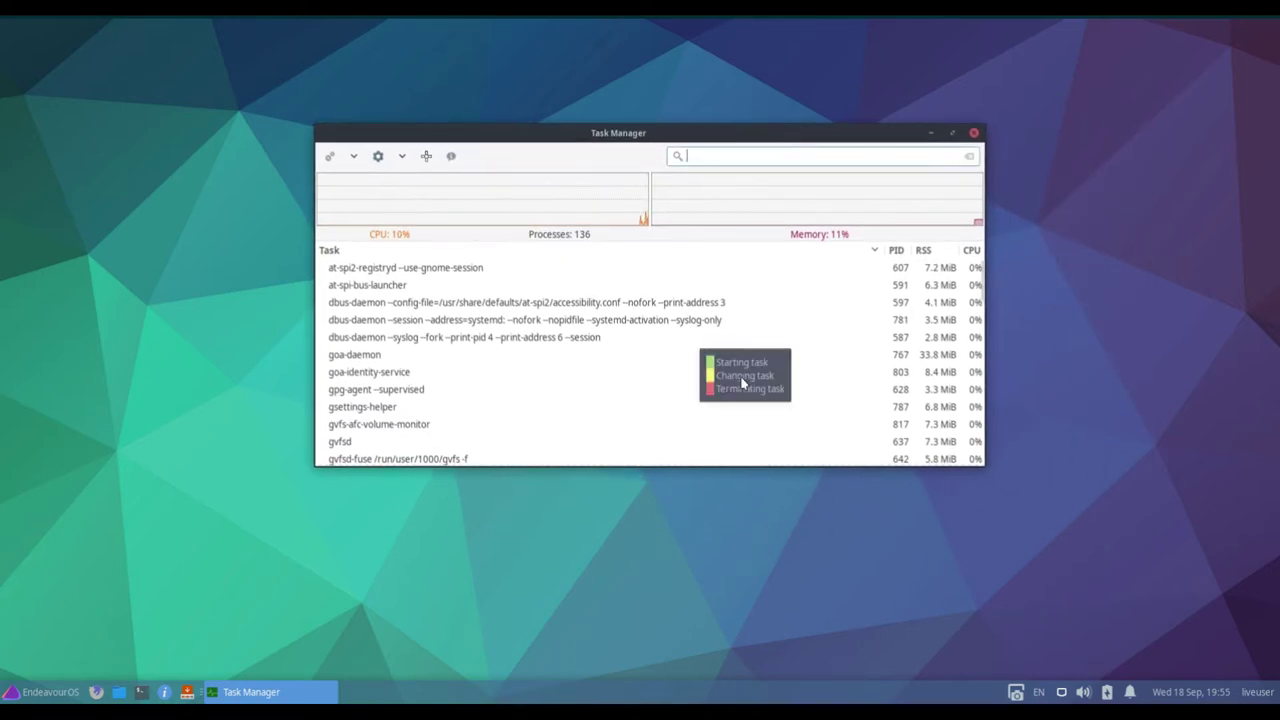
drag(700, 466, 688, 588)
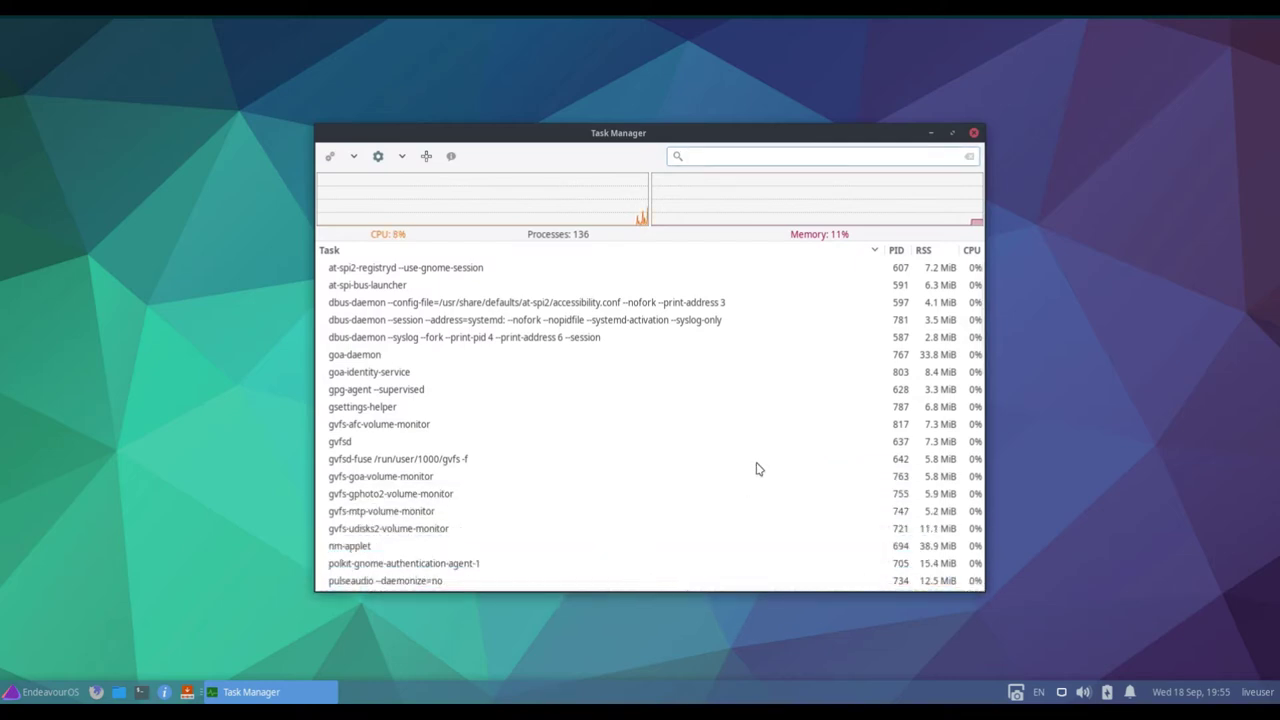
click(845, 377)
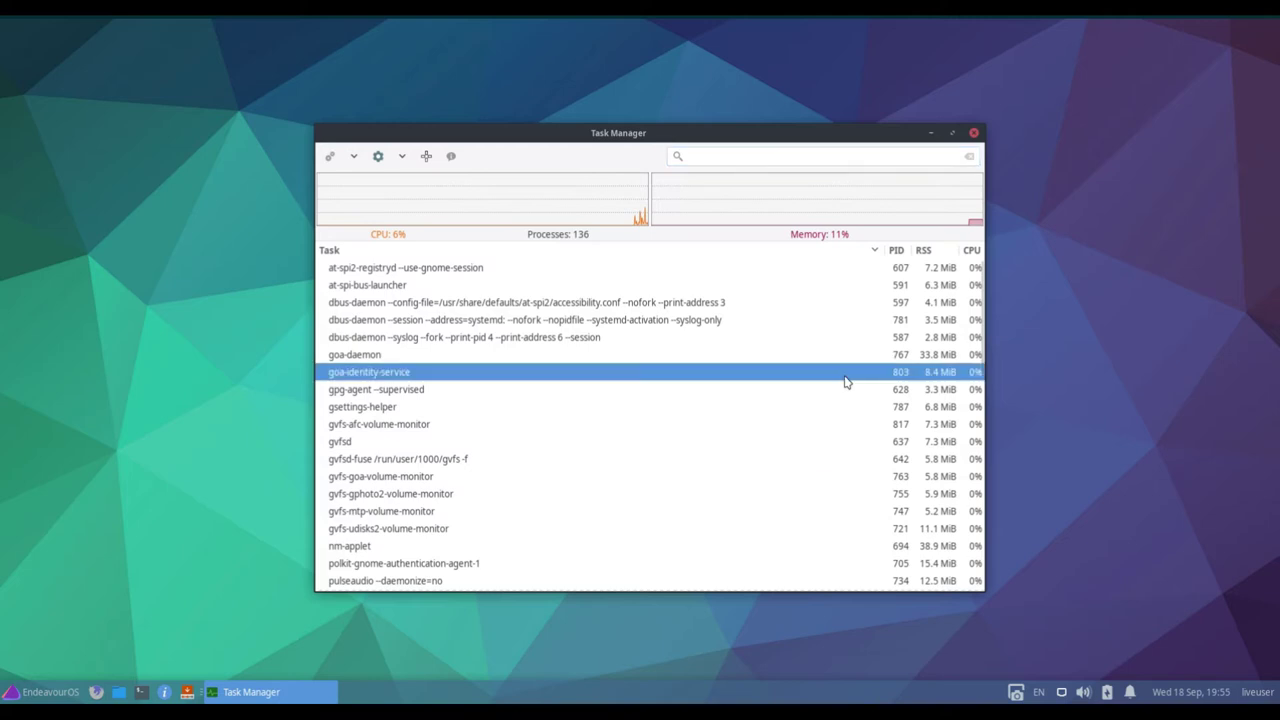
click(770, 426)
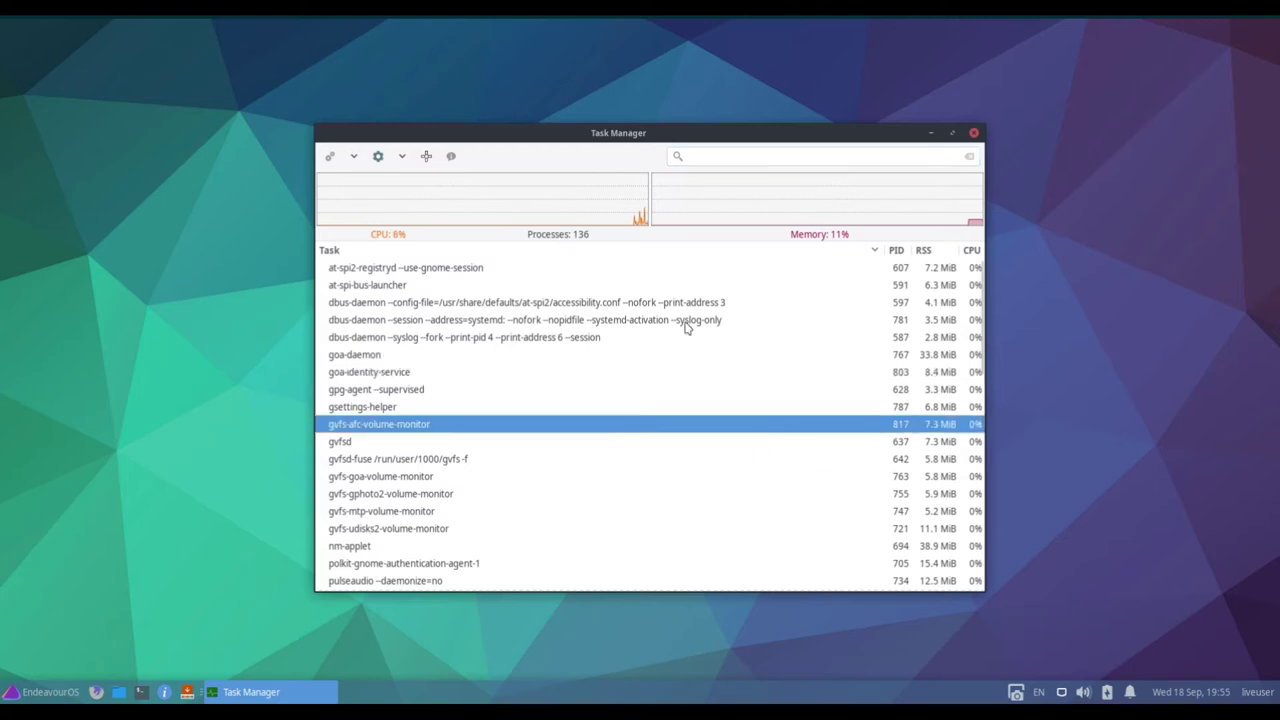
click(973, 132)
Step: Launch Thunar File Manager from the Accessories applications and enlarge and reposition its window
click(48, 689)
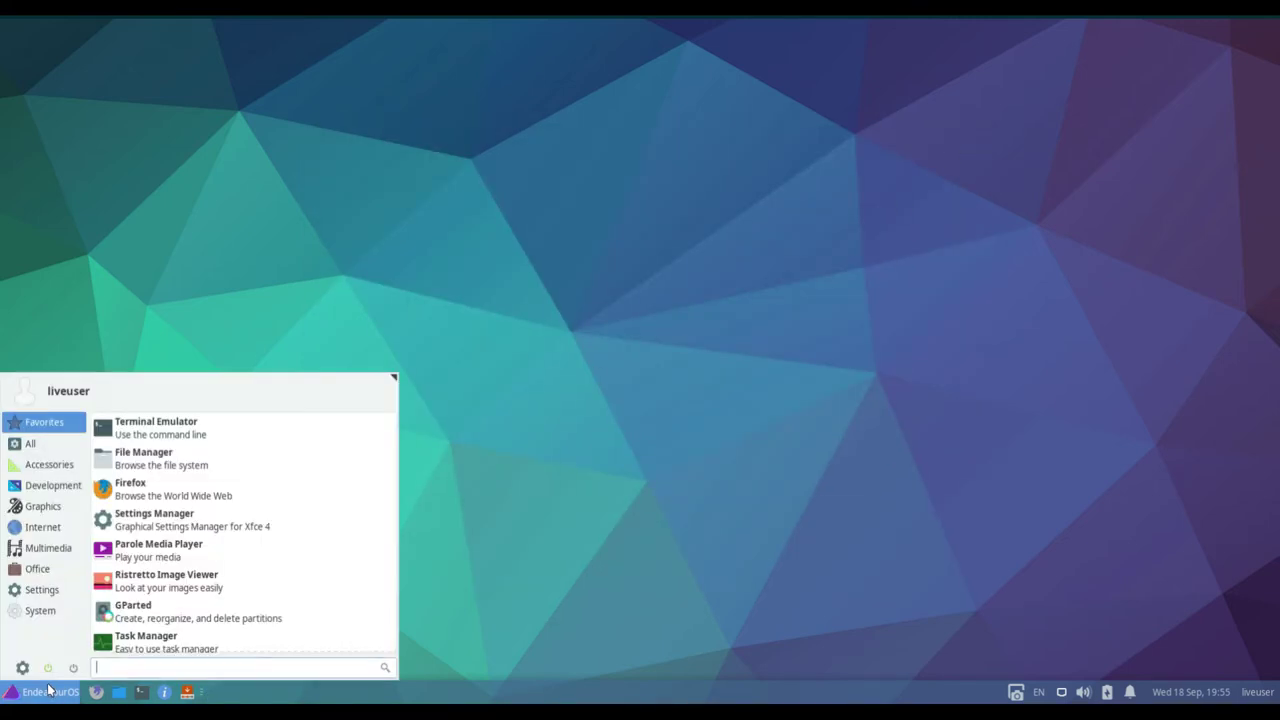
click(50, 462)
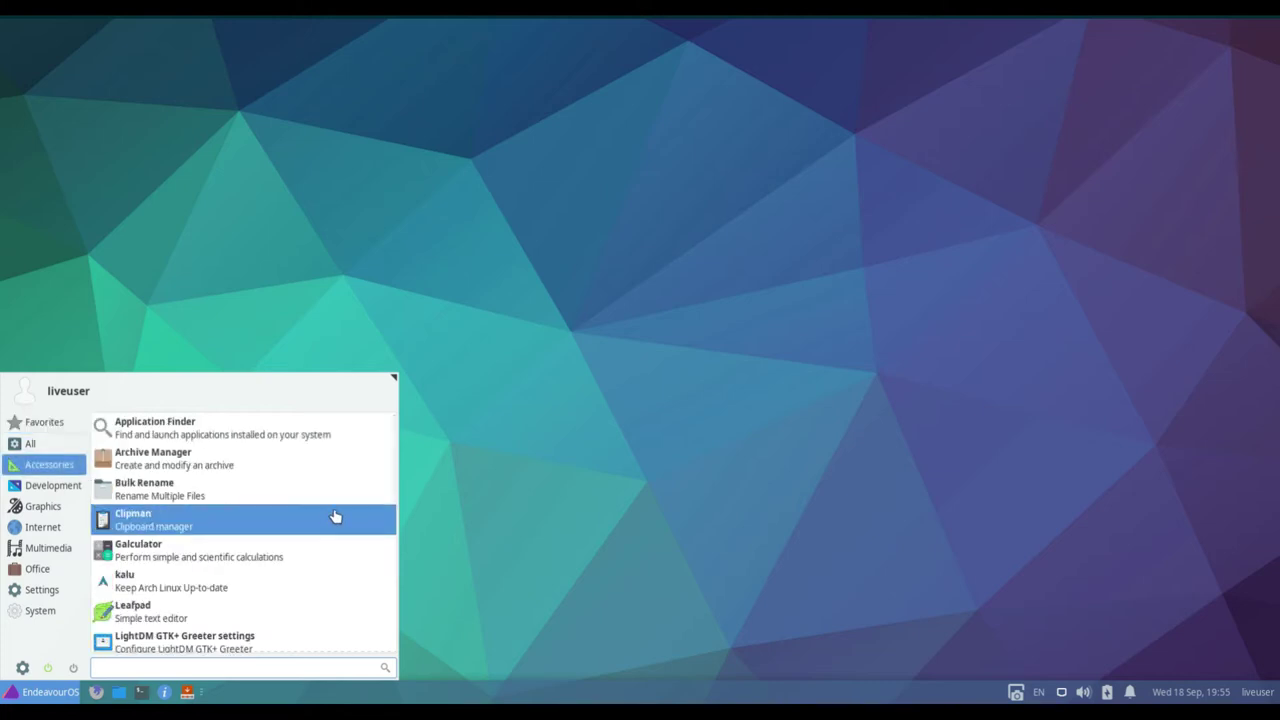
drag(391, 461, 402, 603)
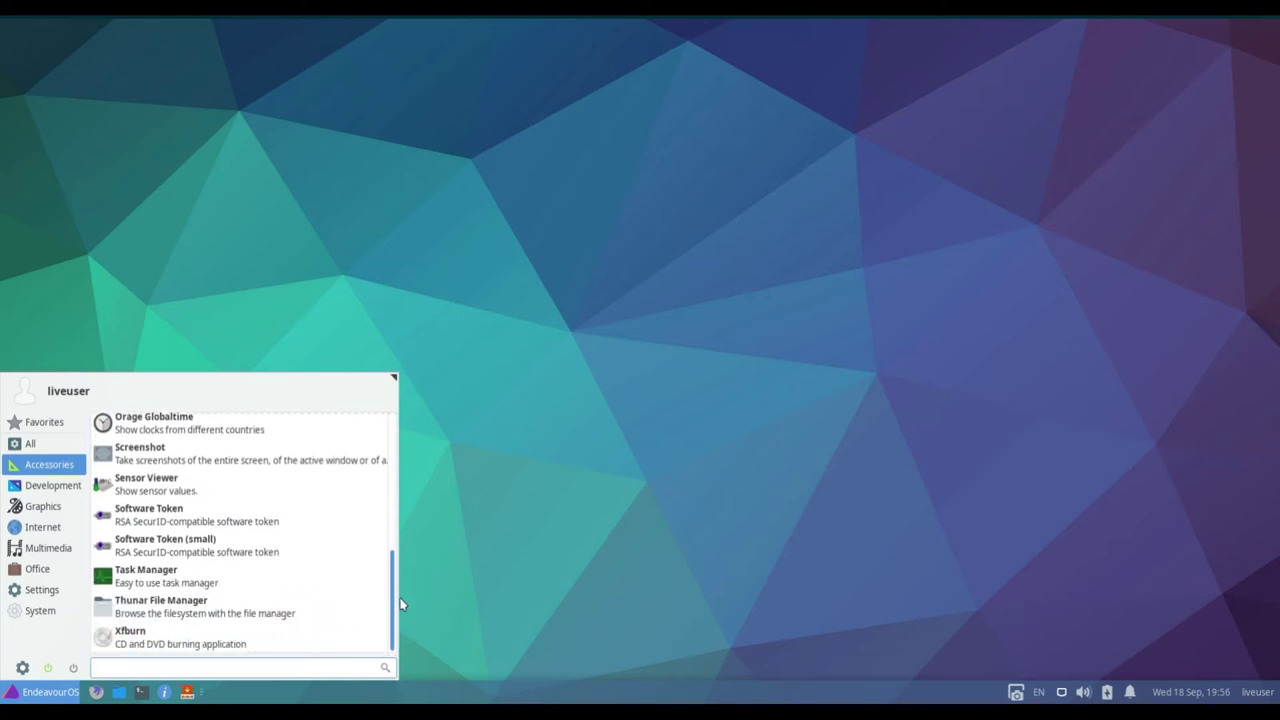
click(242, 612)
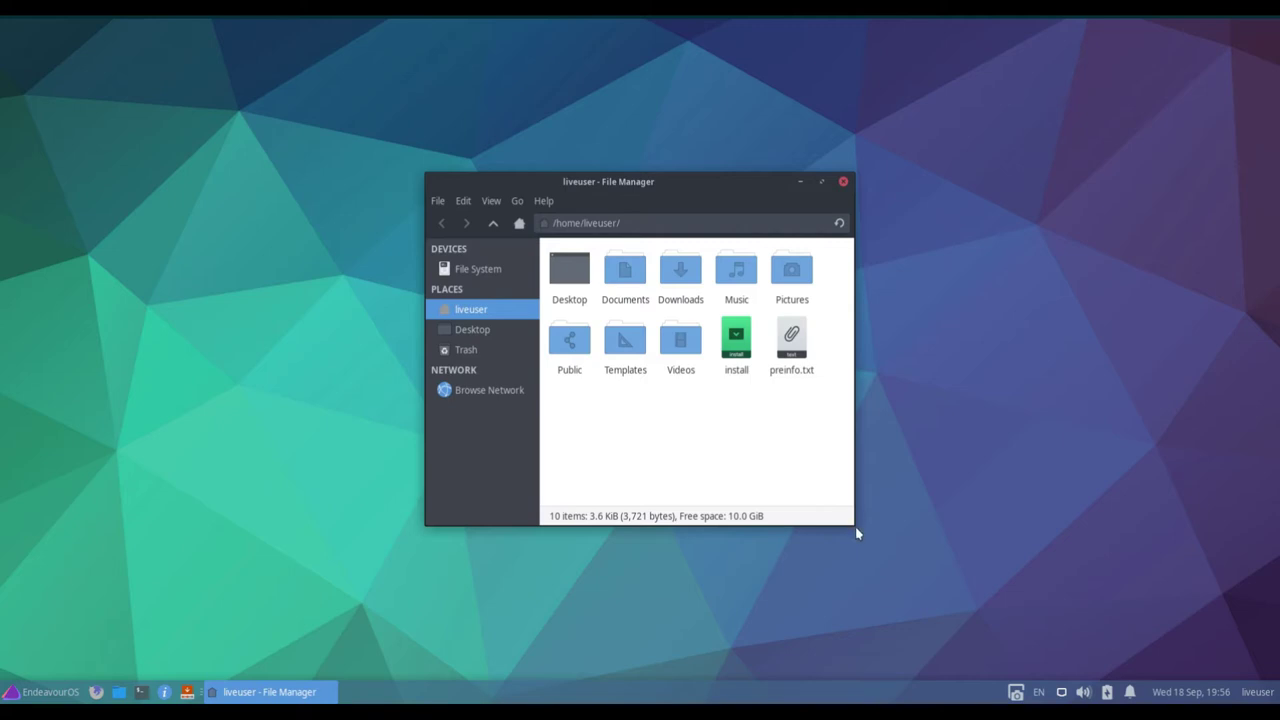
drag(850, 521, 1259, 619)
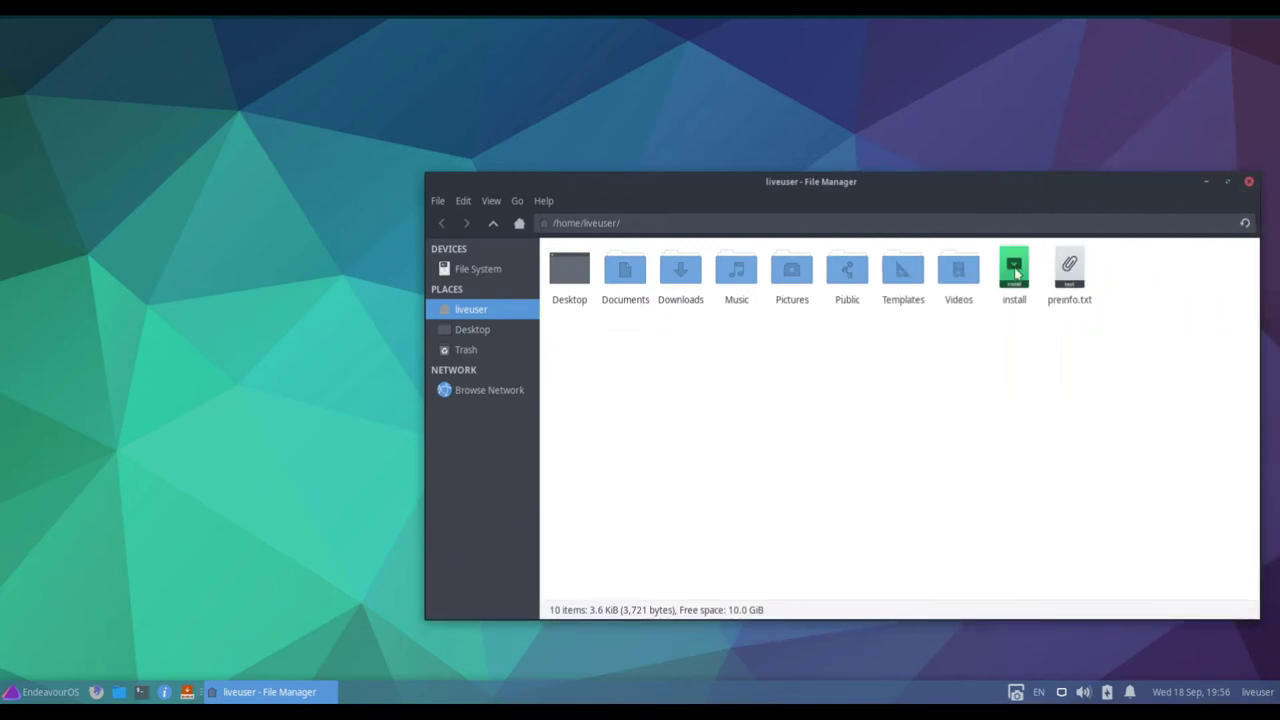
drag(884, 193, 763, 62)
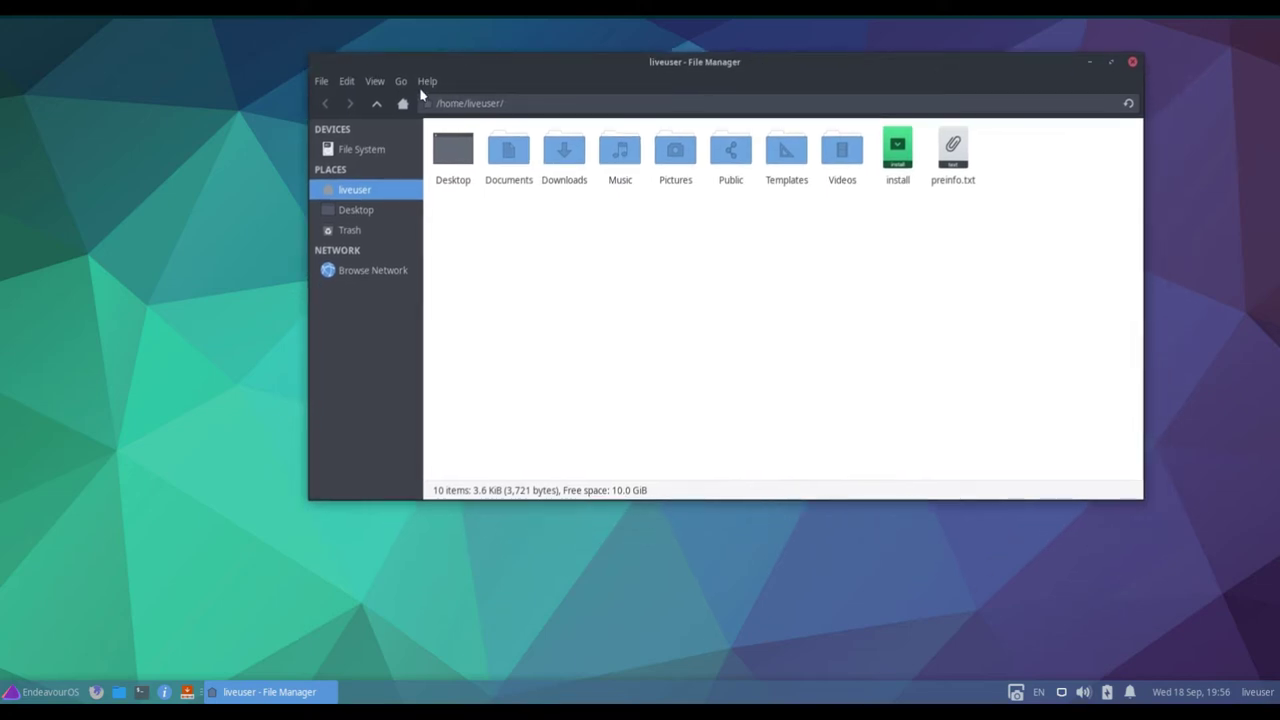
Step: View Thunar's version information and credits, and close the file manager
click(427, 81)
click(452, 118)
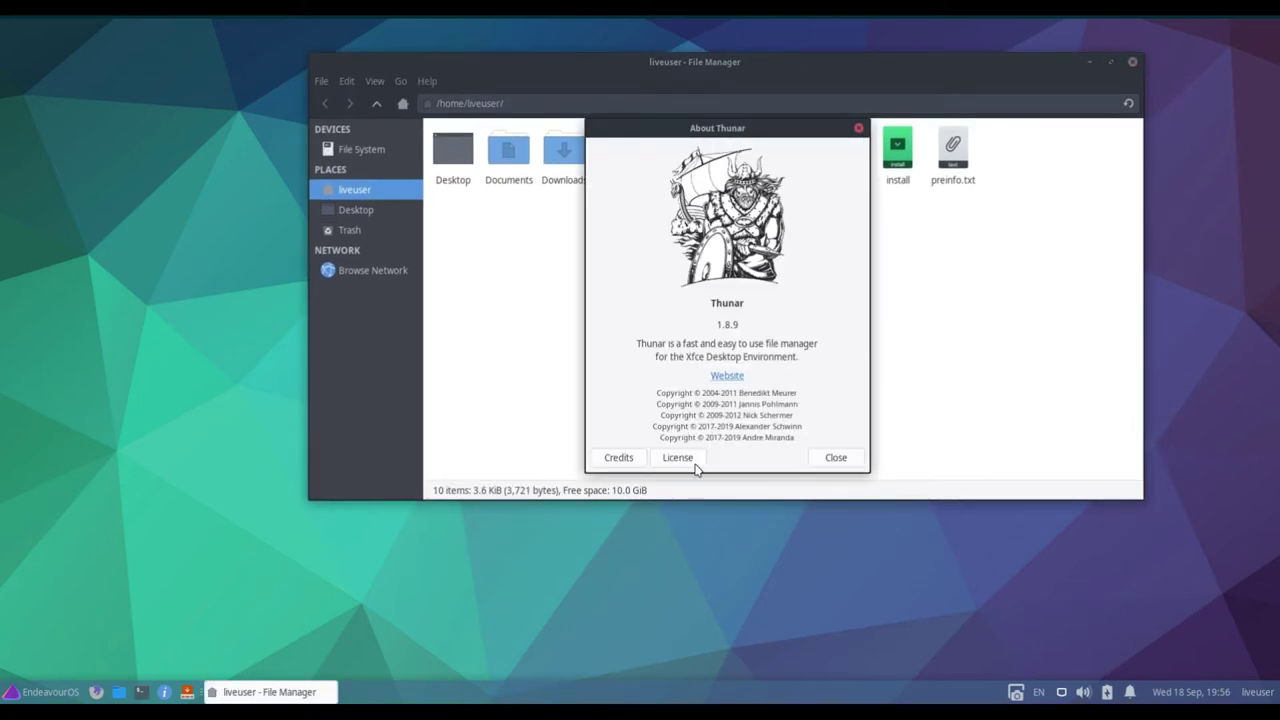
click(619, 458)
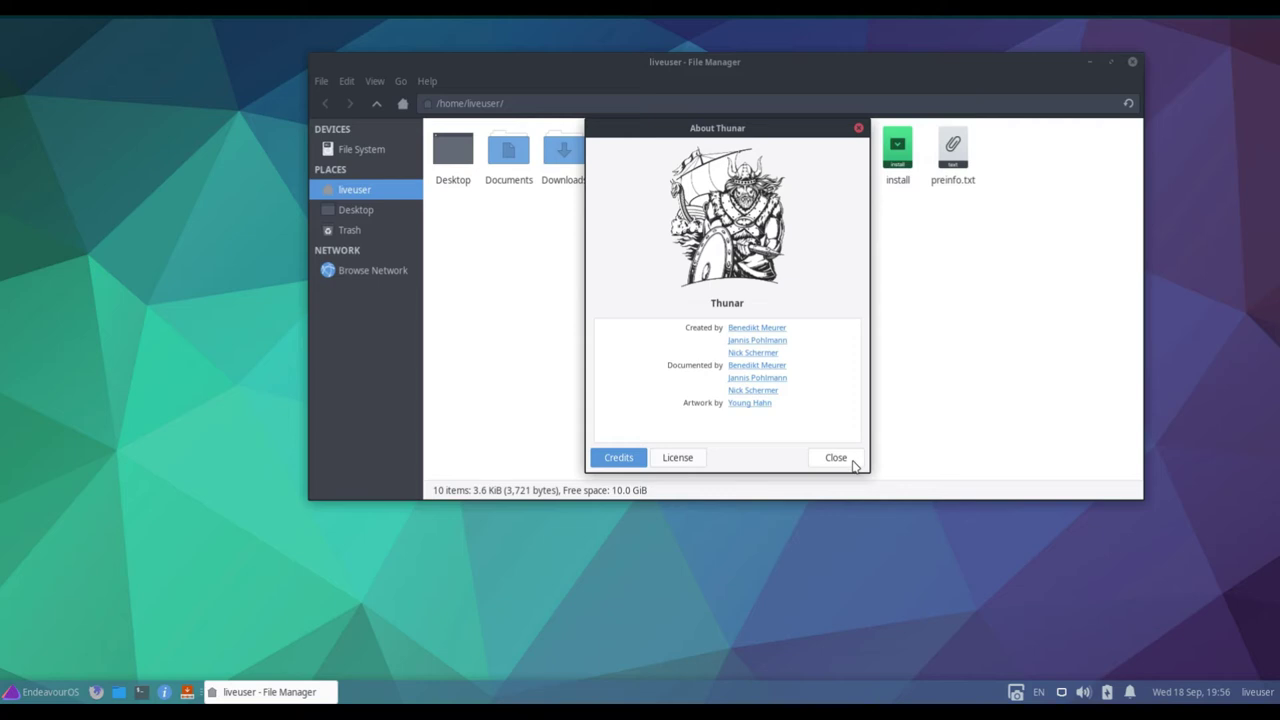
click(836, 458)
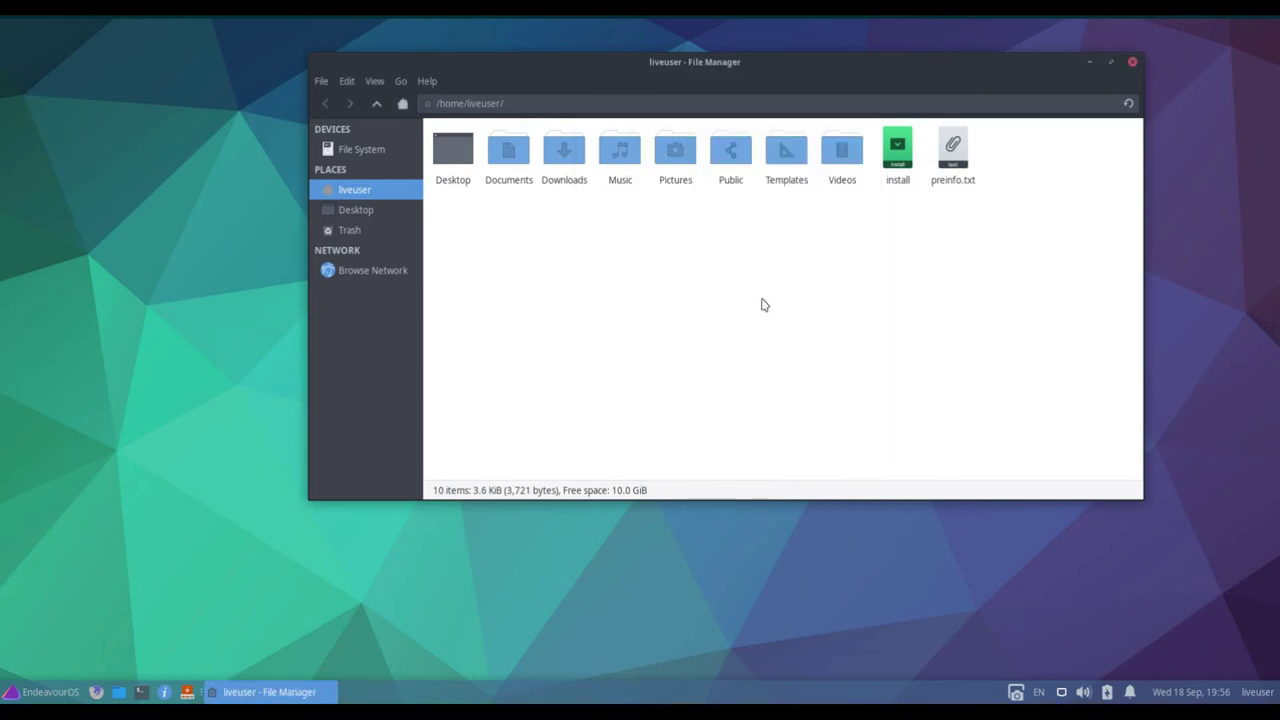
click(1133, 63)
Step: Examine the installed applications in the Accessories, Development, Graphics, Internet, Multimedia, Office and Settings categories
click(40, 692)
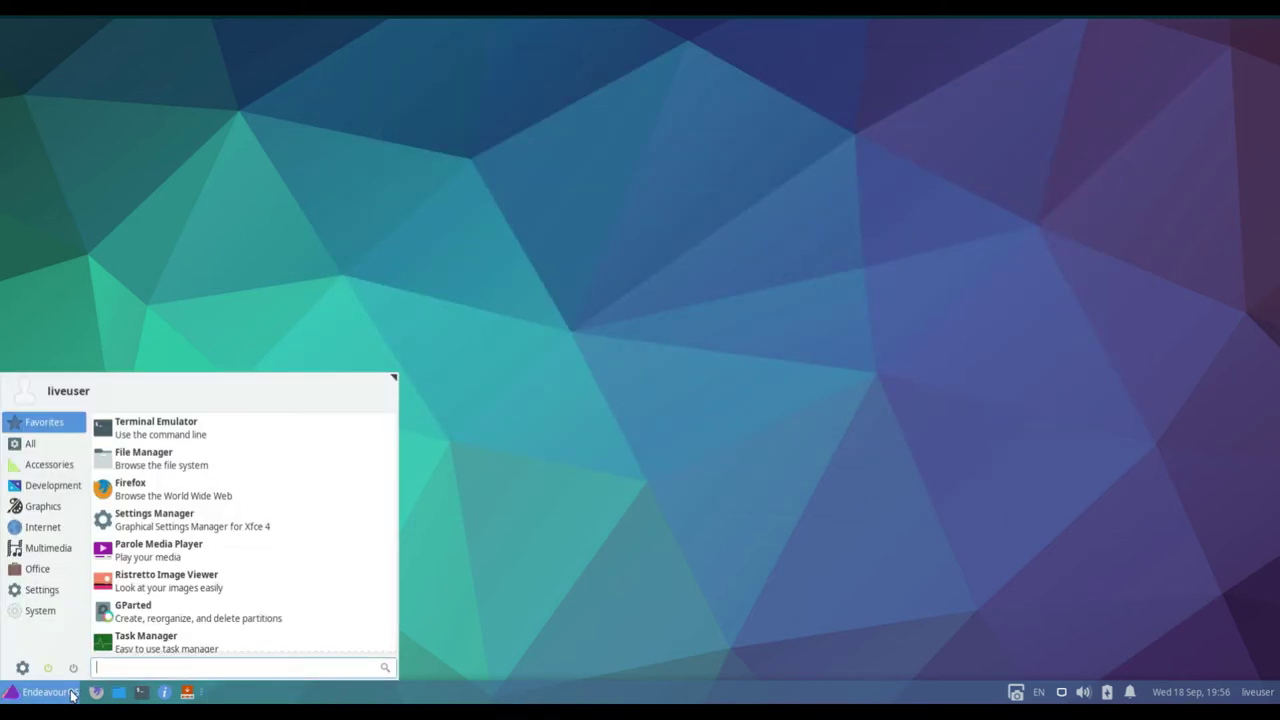
click(49, 464)
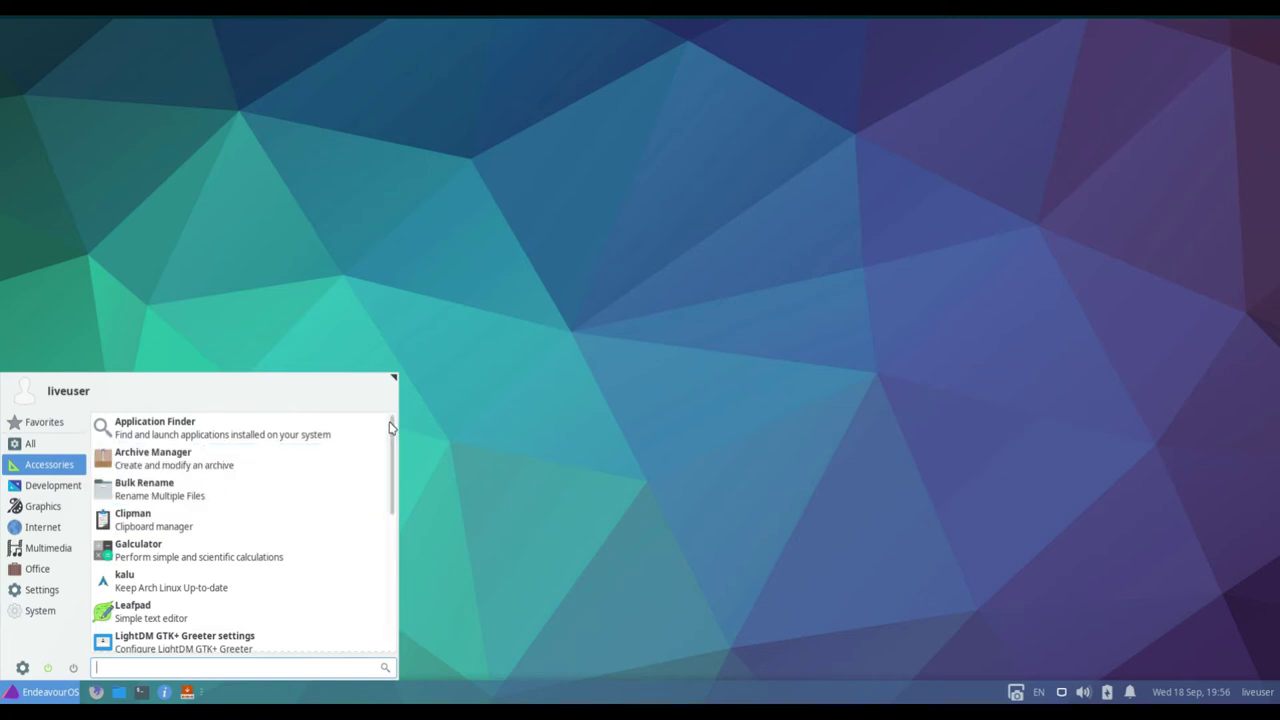
drag(392, 429, 396, 583)
click(60, 486)
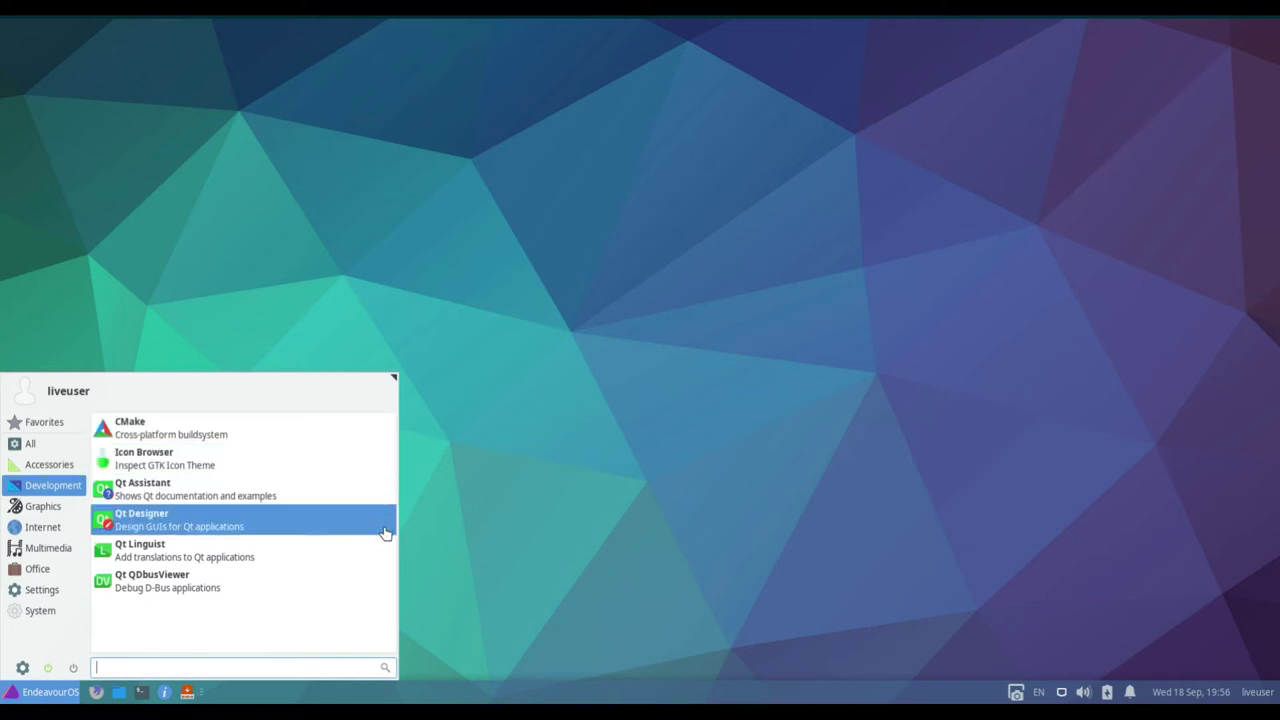
click(44, 506)
click(42, 527)
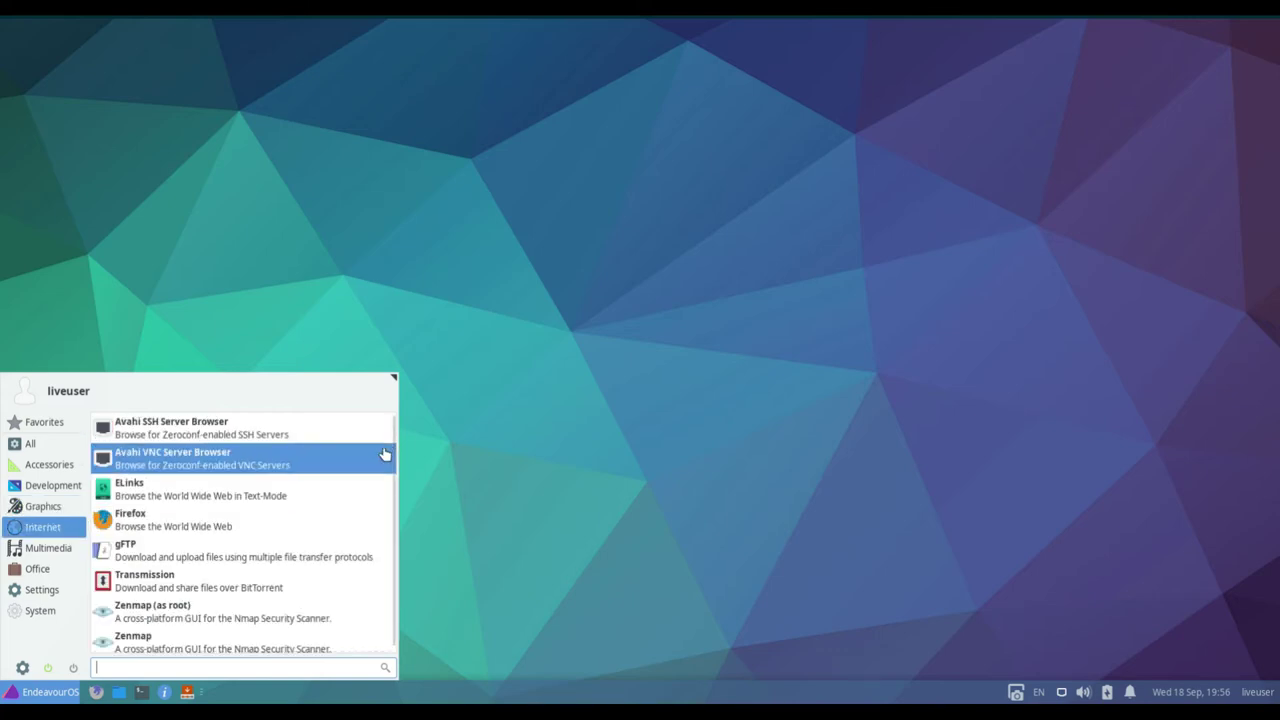
scroll(393, 455, down, 1)
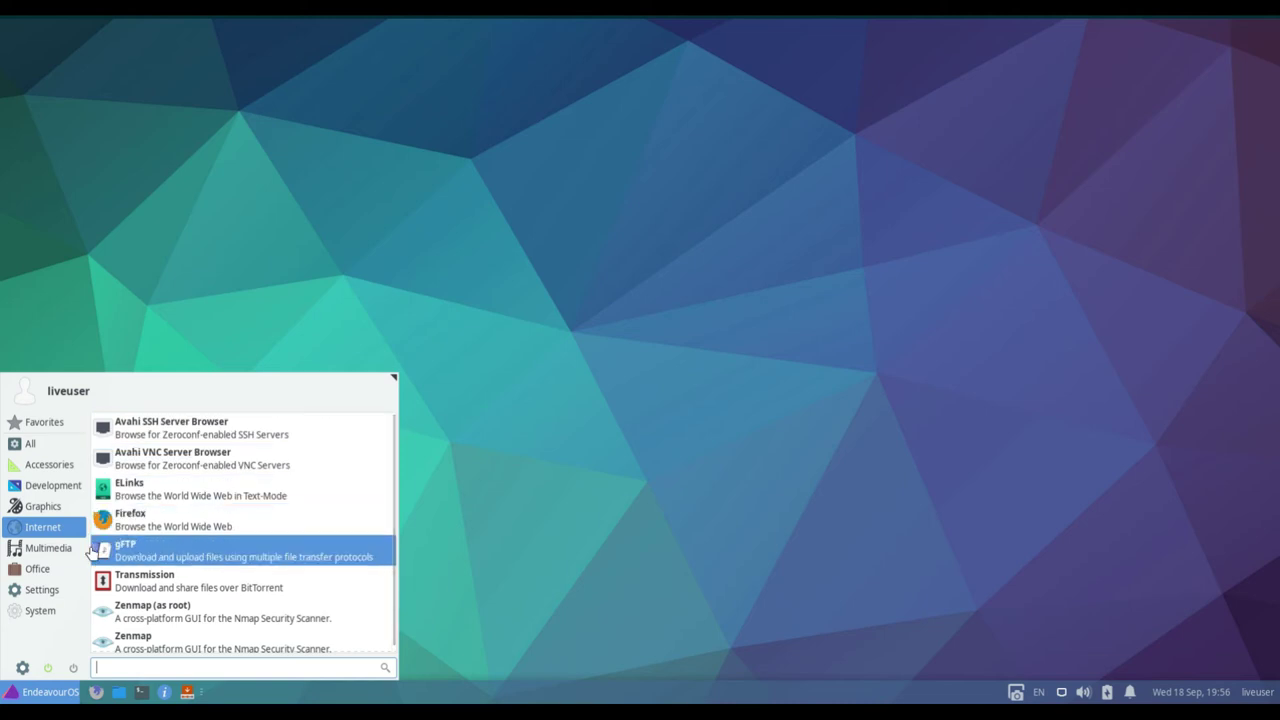
click(51, 548)
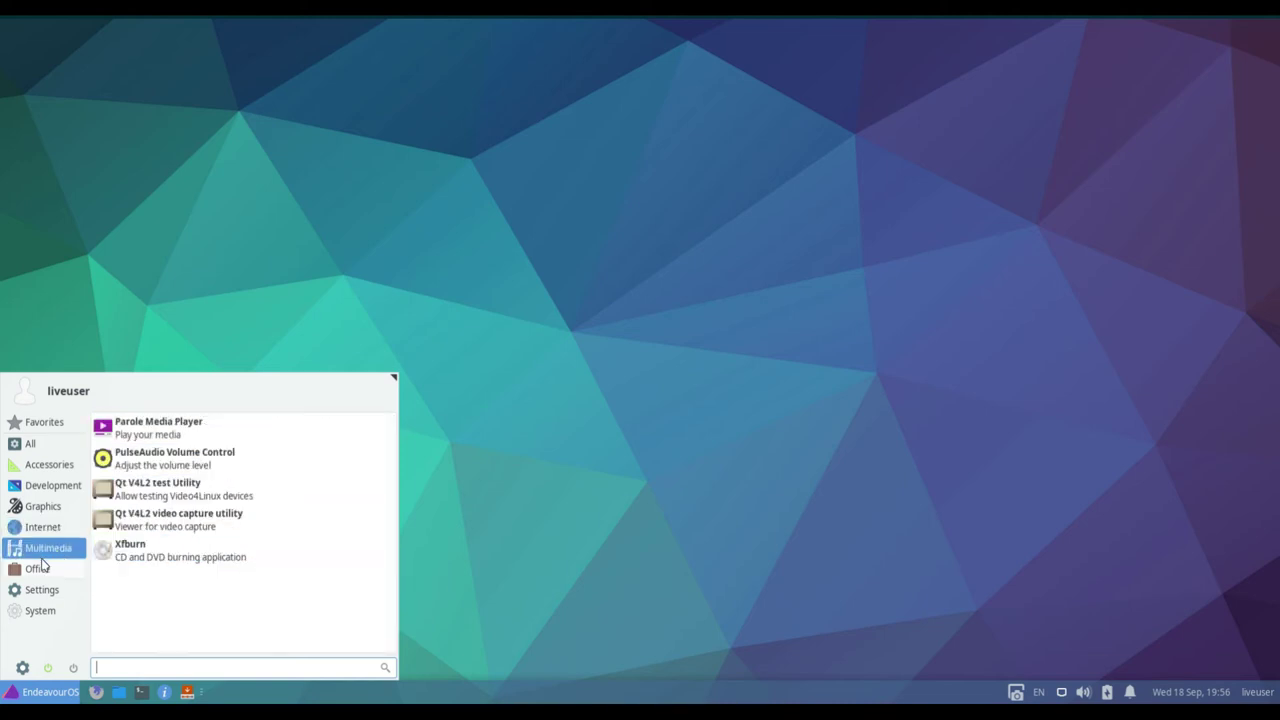
click(46, 568)
click(43, 590)
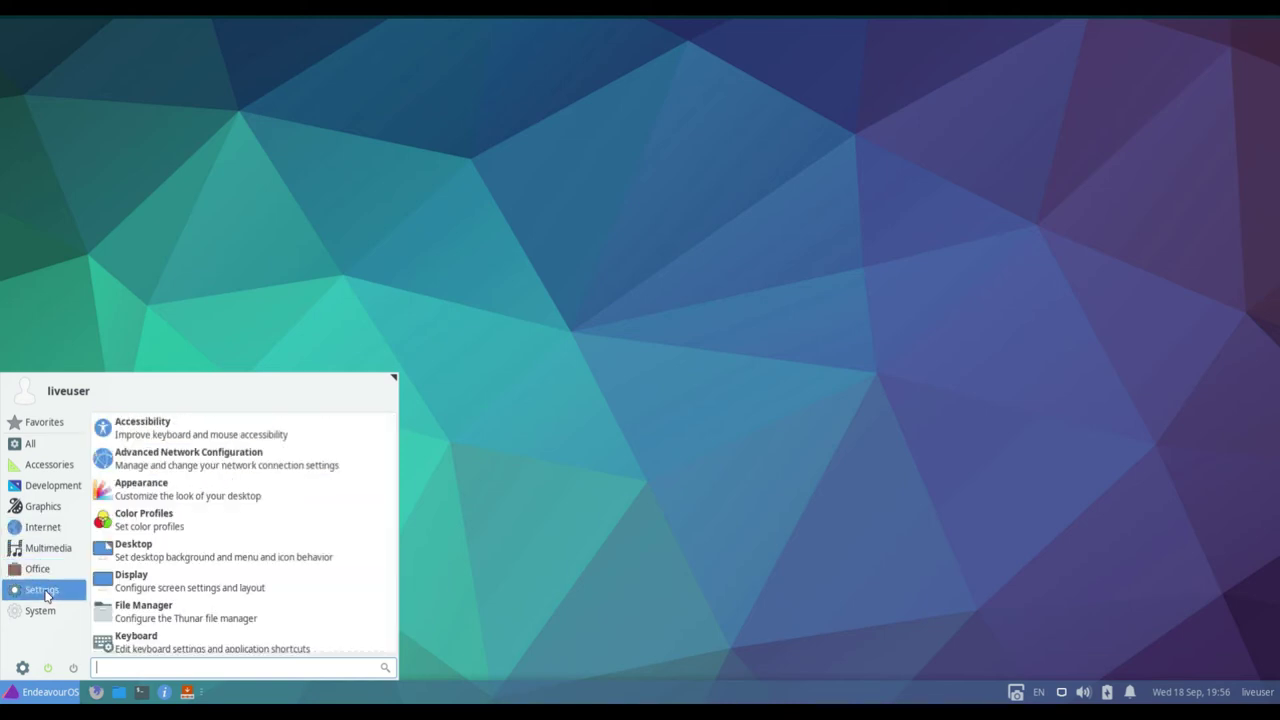
mouse_move(391, 427)
mouse_down()
mouse_move(389, 600)
mouse_move(400, 429)
mouse_up()
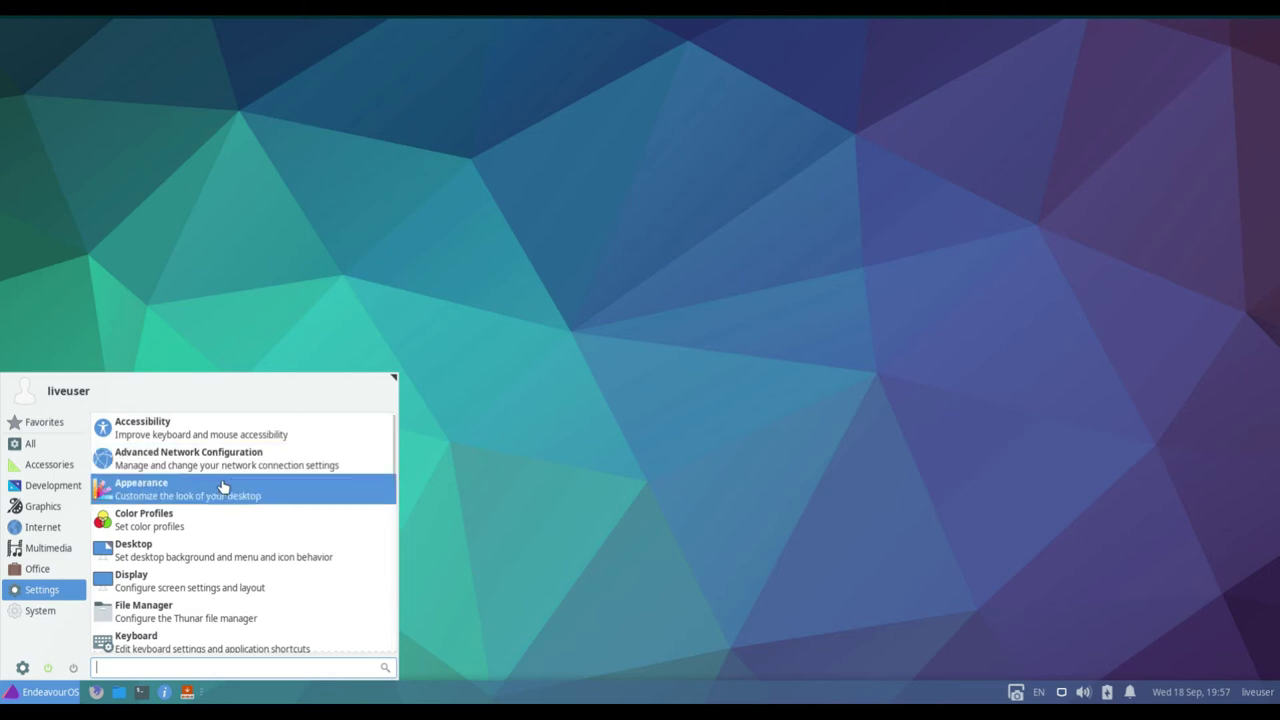
Step: Open the Appearance settings, preview the Arc and Arc-Dark styles, and set the style back to Arc-Darker
click(228, 491)
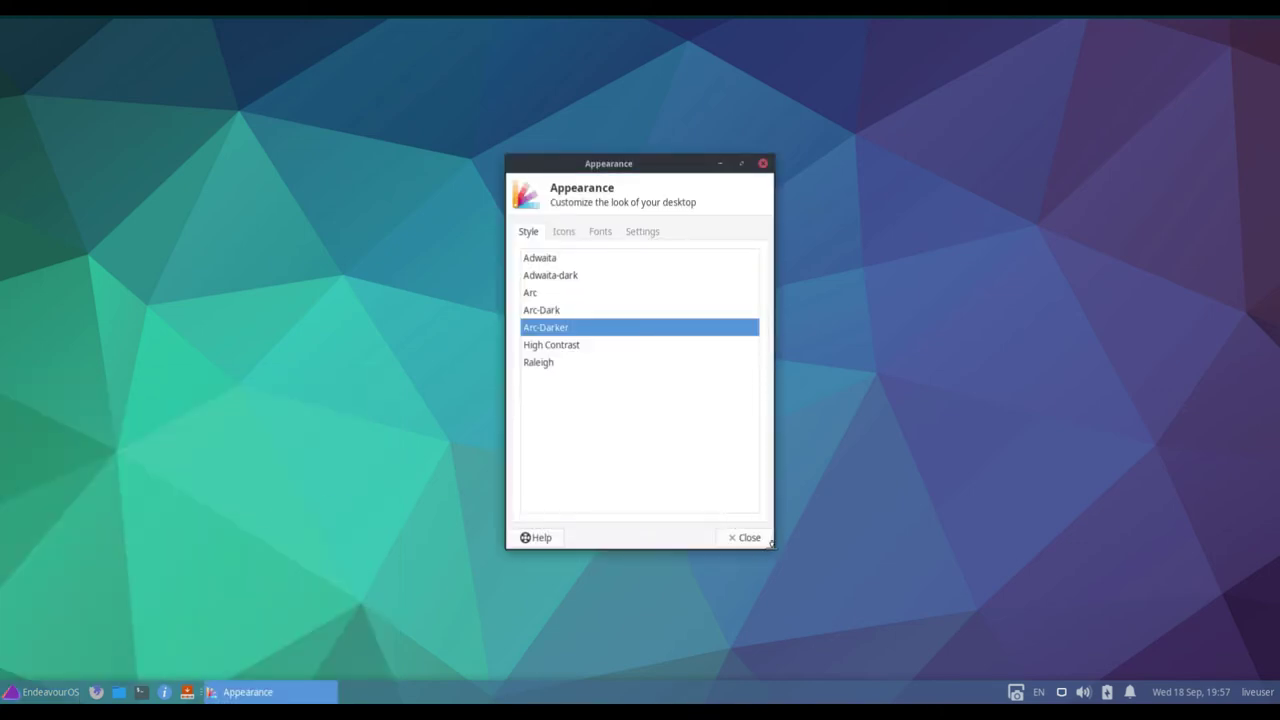
click(549, 312)
click(531, 294)
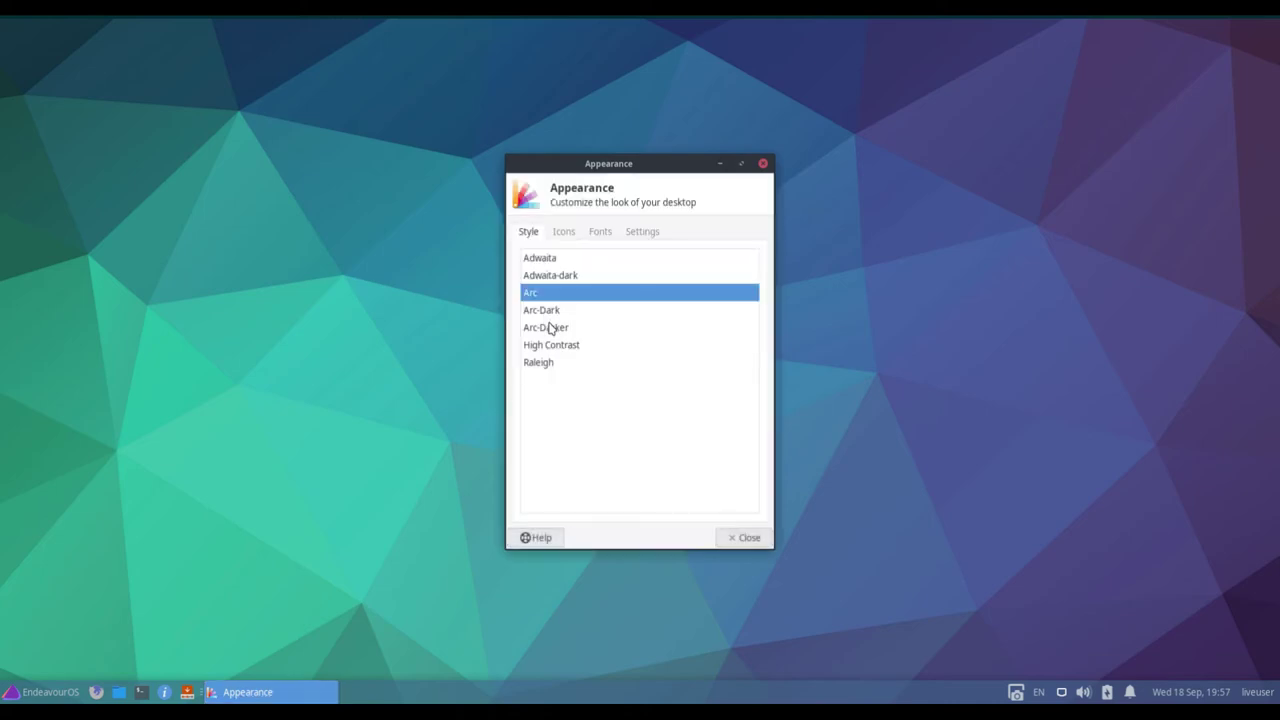
click(547, 318)
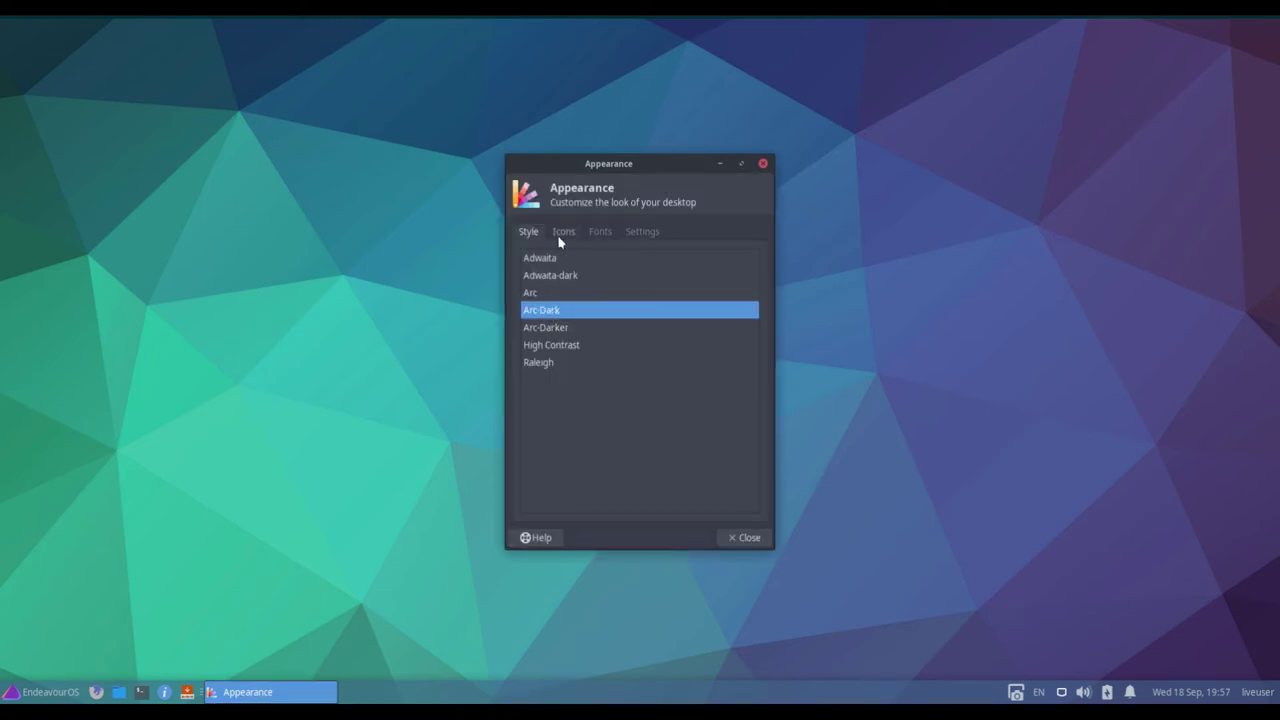
click(548, 330)
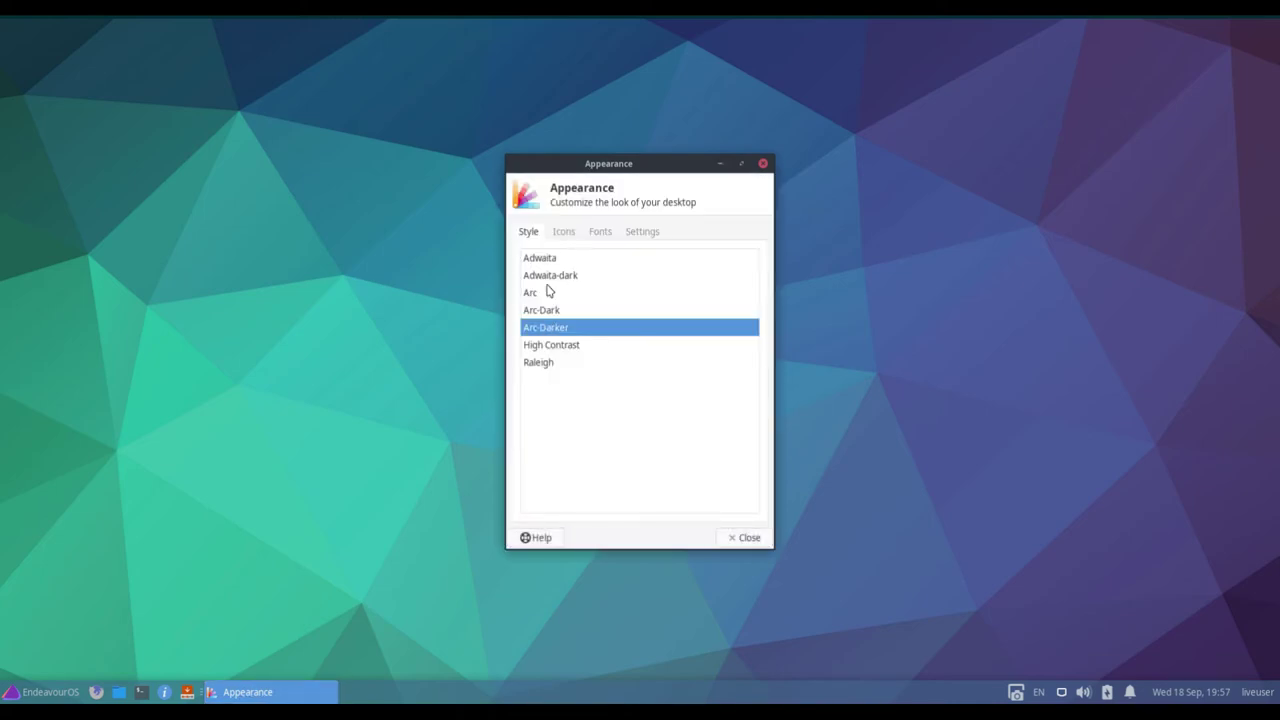
Step: Preview the High Contrast style and restore Arc-Darker, and set the icon theme to Arc-X-P after trying Paper
click(546, 346)
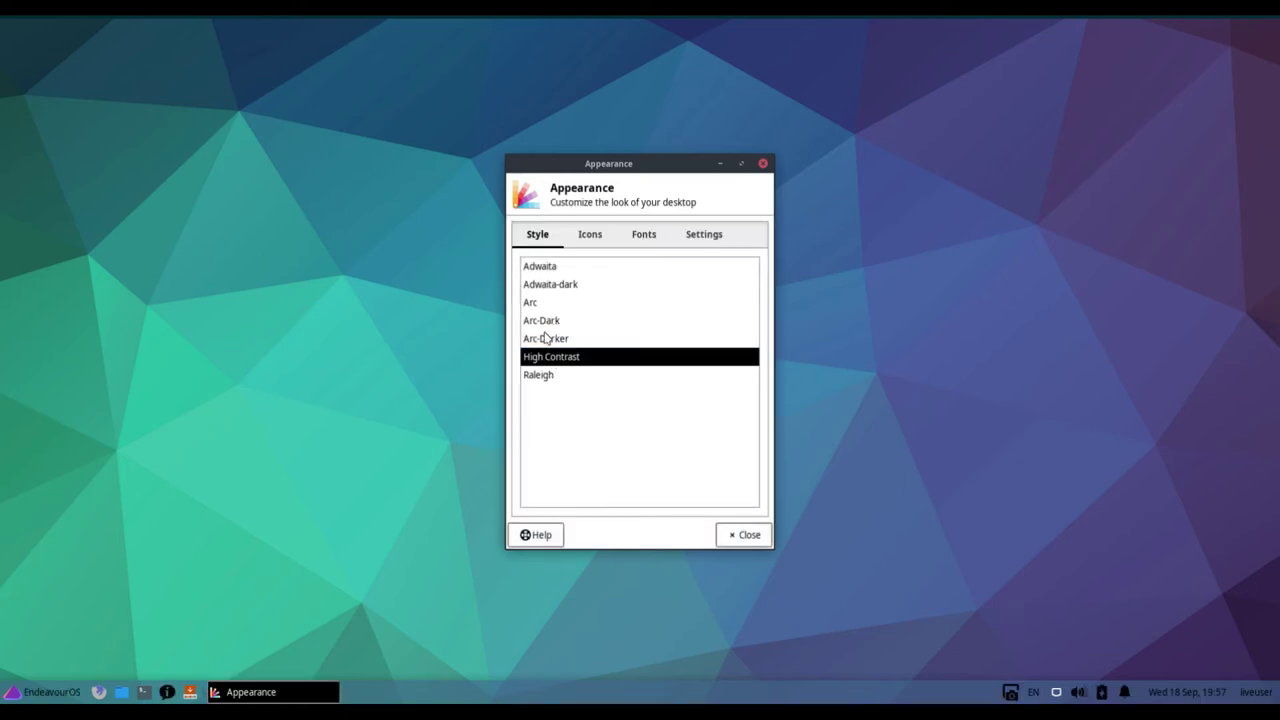
click(558, 339)
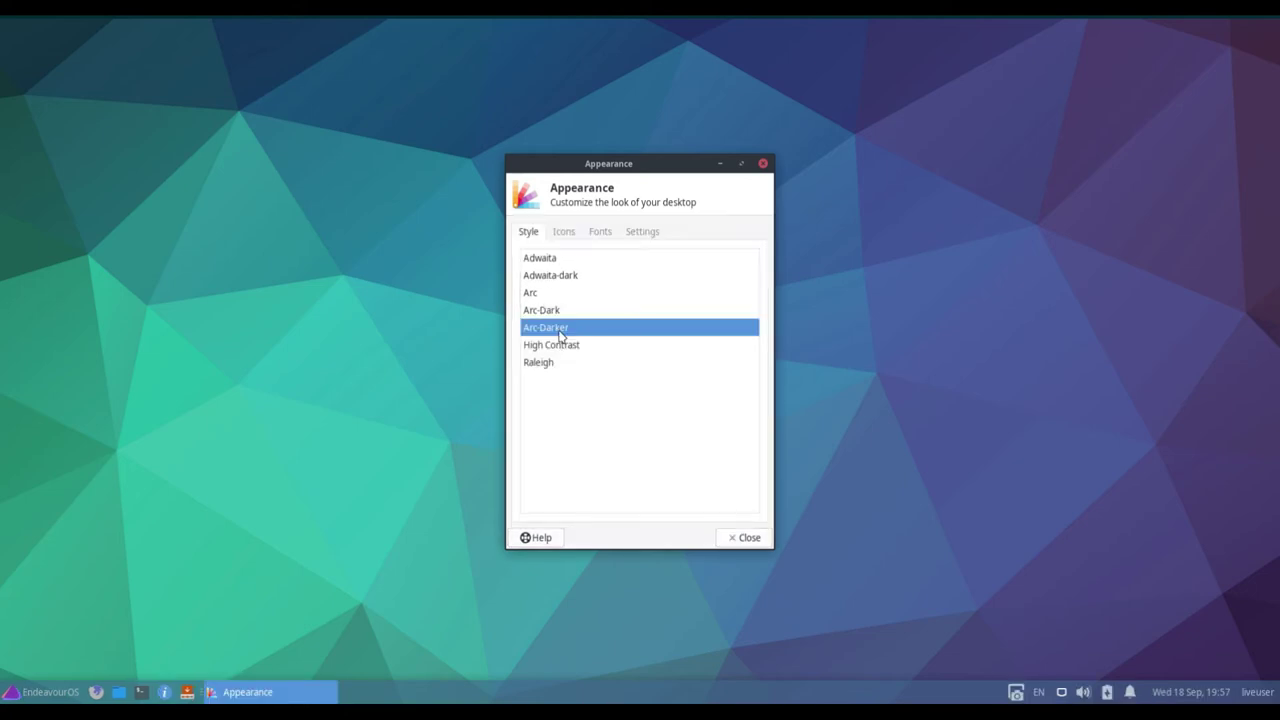
click(564, 231)
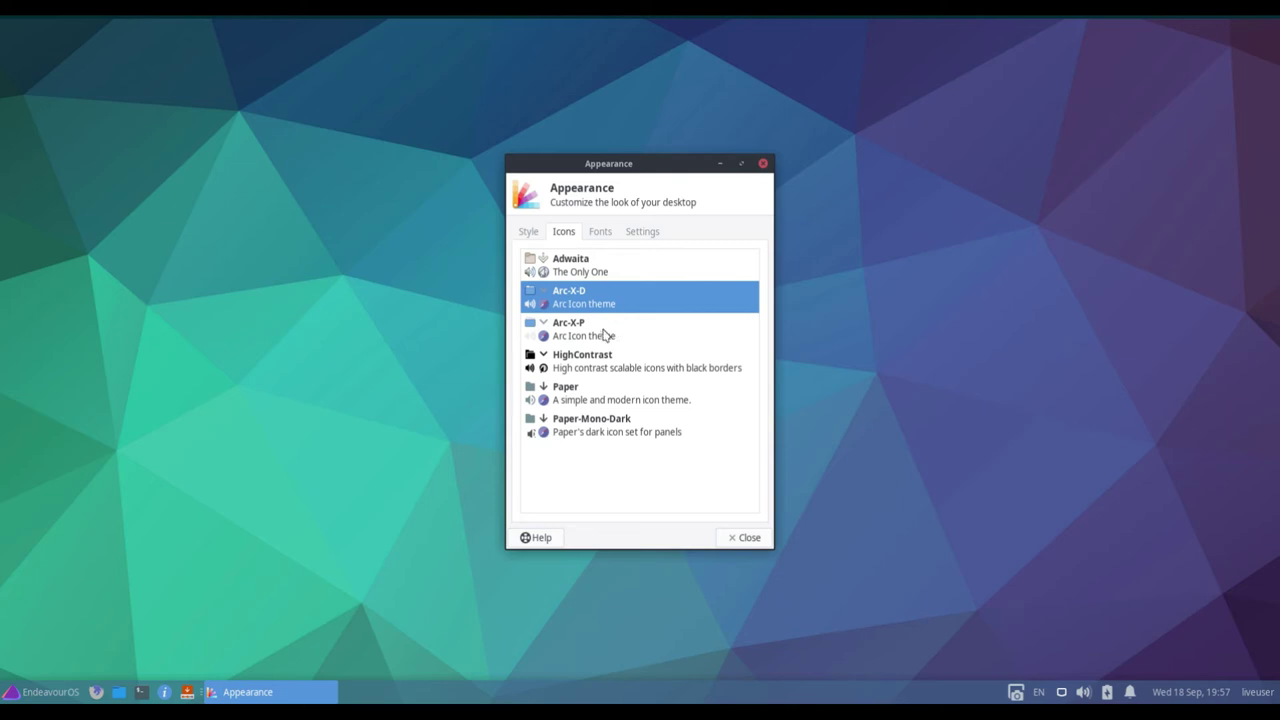
click(594, 401)
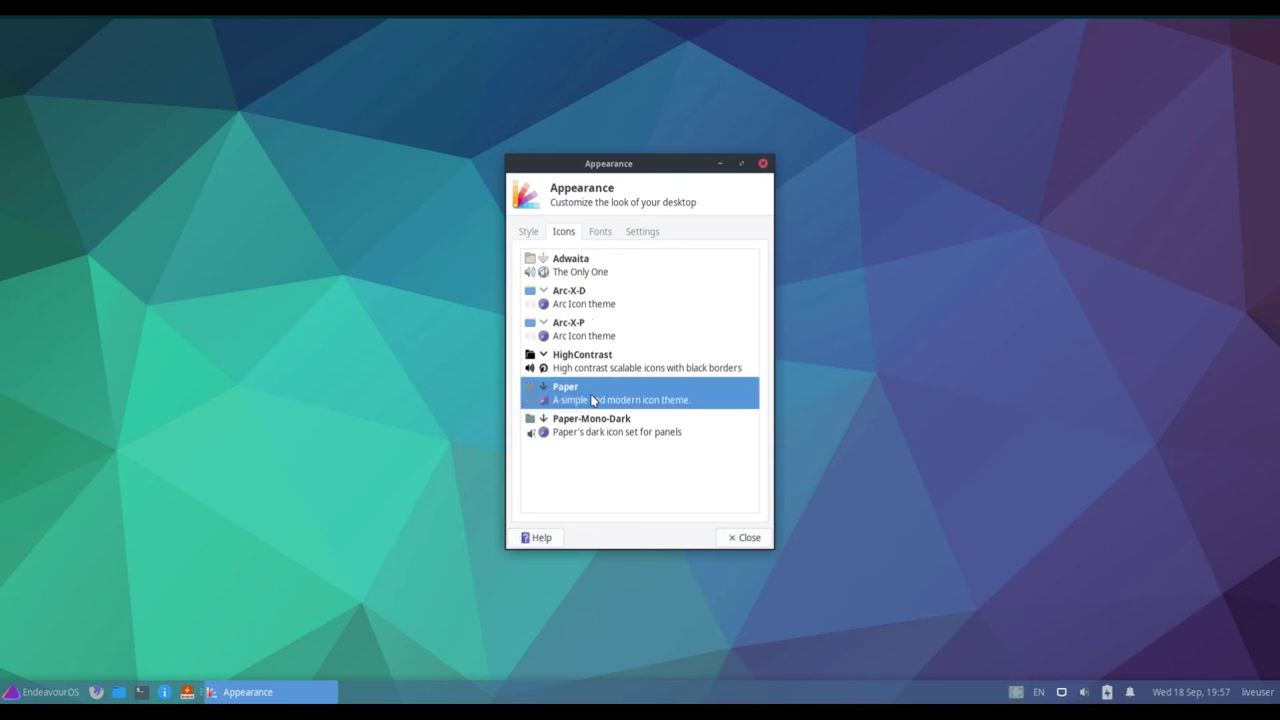
click(588, 327)
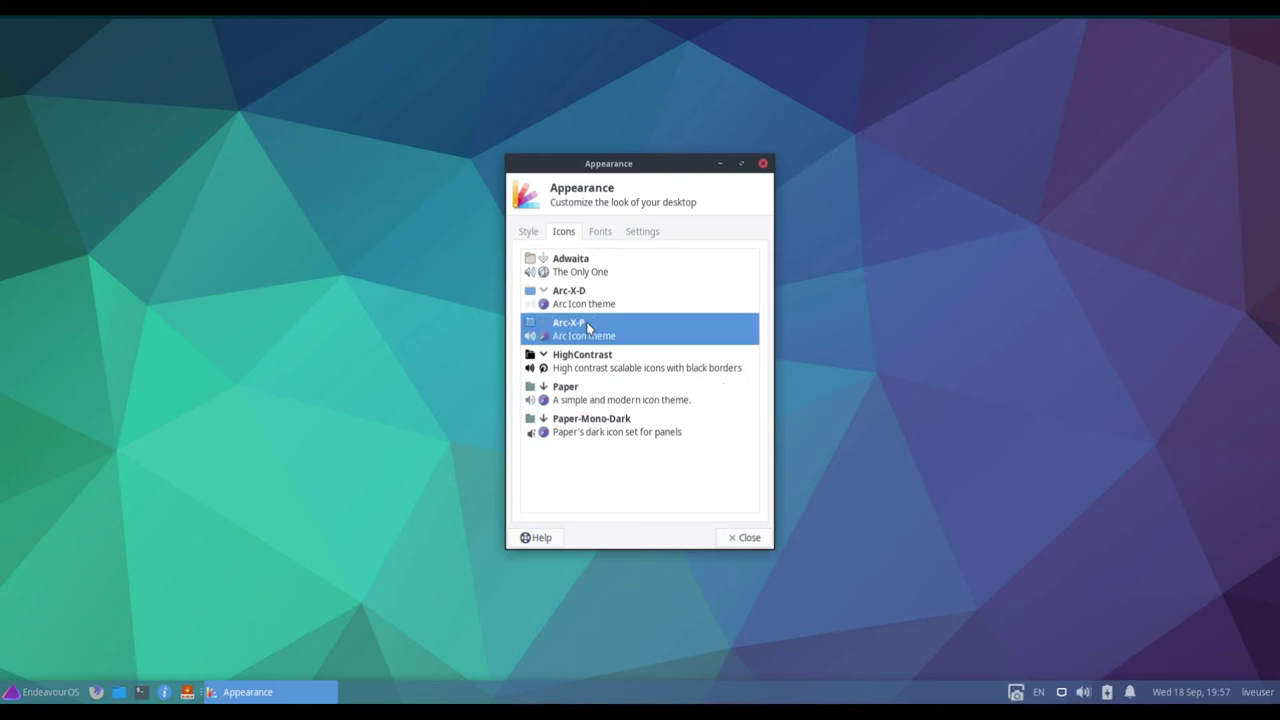
Step: View the font options and the toolbar, menu, sound and scaling settings in Appearance, and close it
click(600, 233)
click(648, 234)
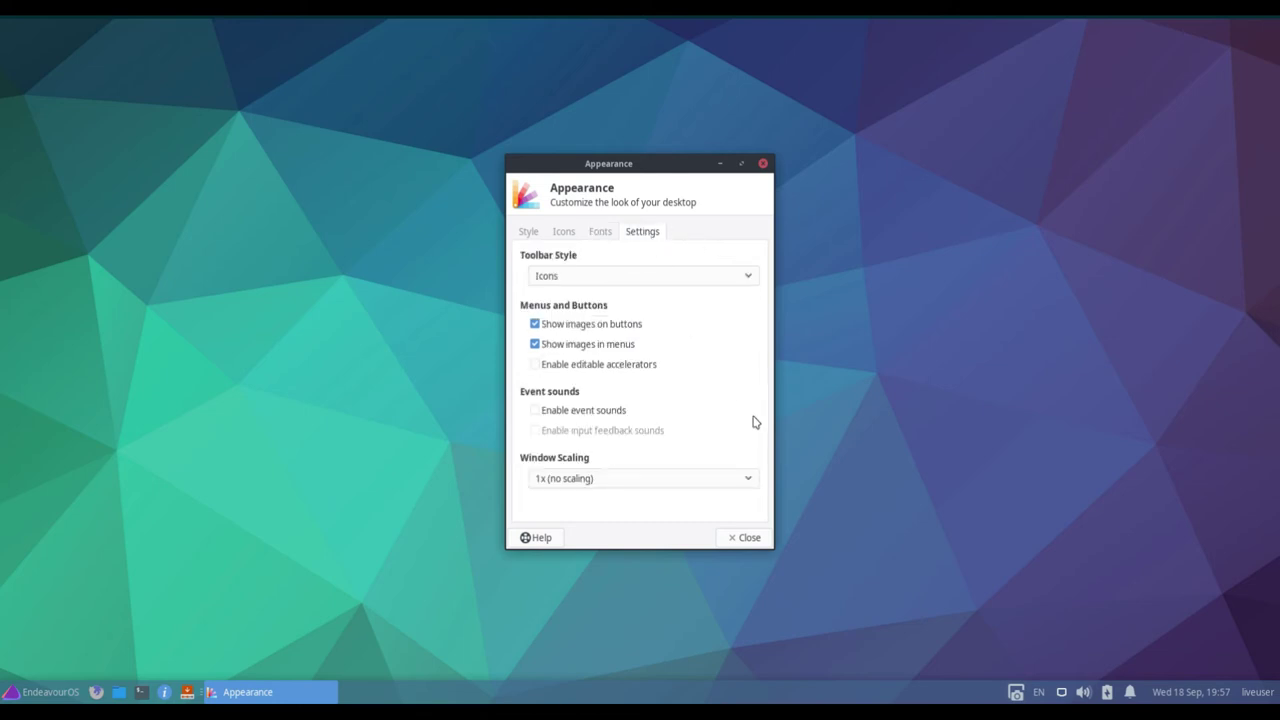
click(745, 537)
Step: Examine the installed applications in the Settings and System categories down to the end of their lists
click(40, 691)
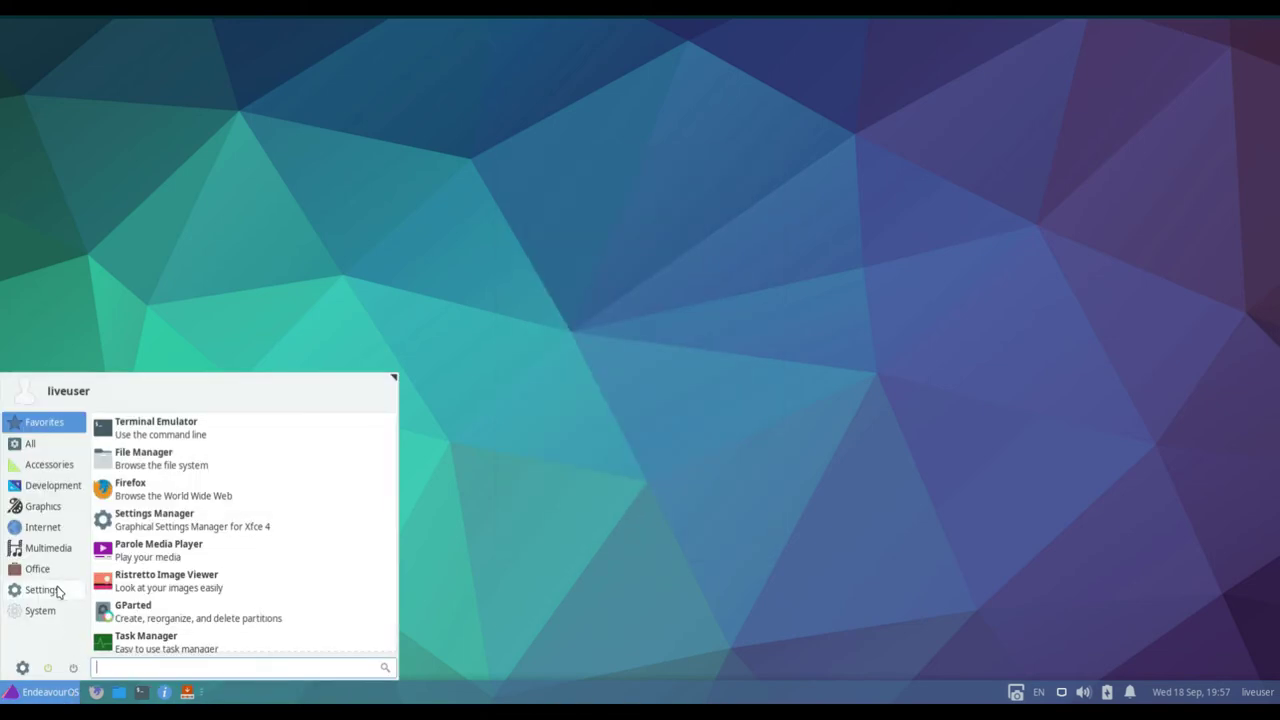
click(42, 590)
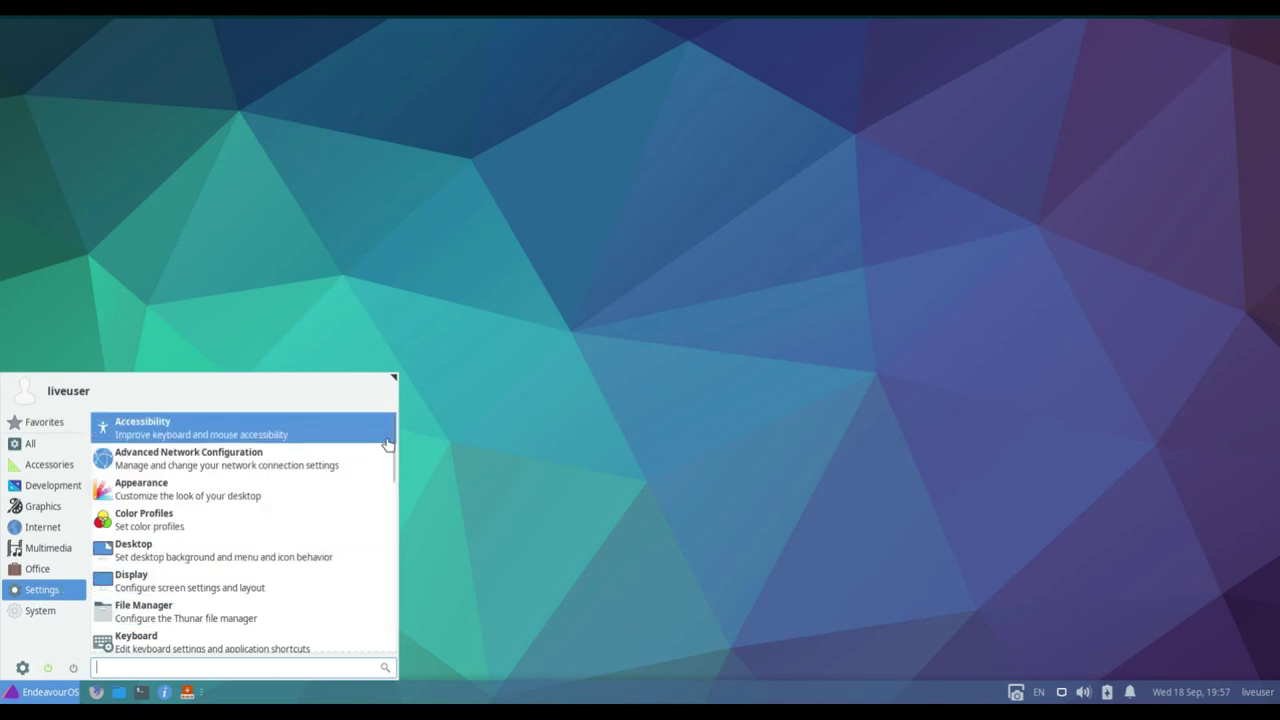
drag(393, 437, 406, 620)
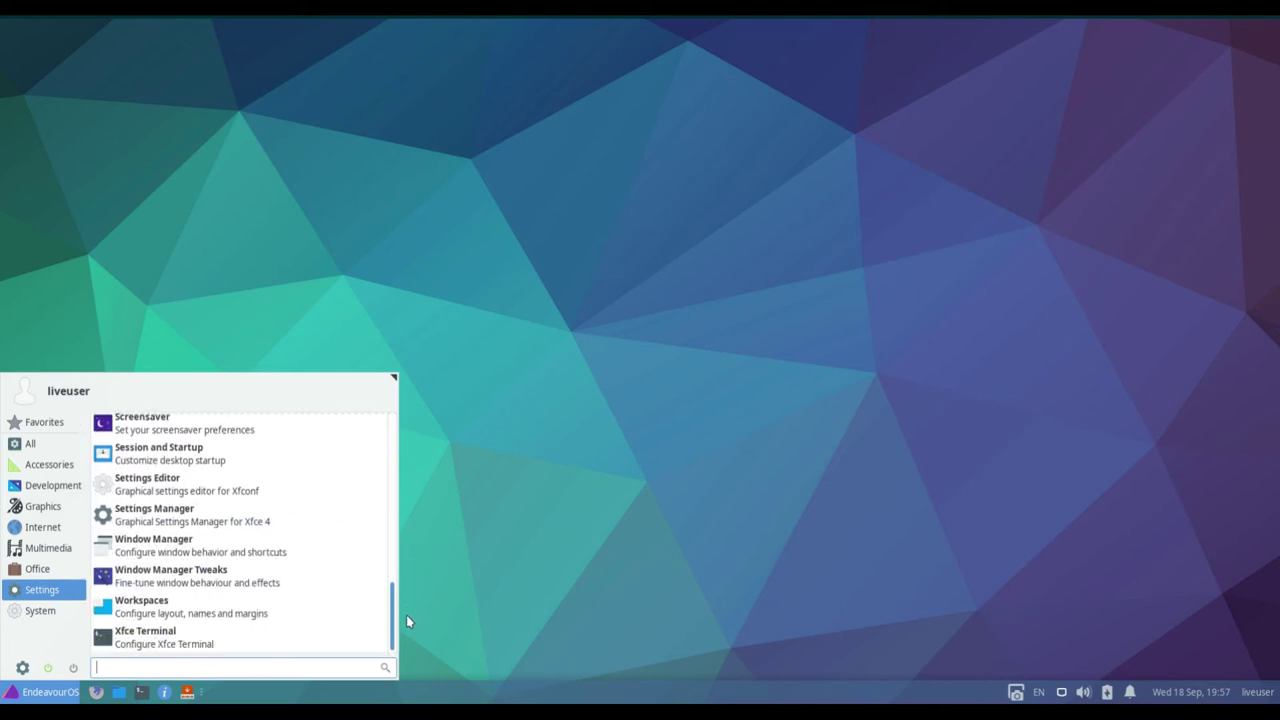
click(55, 616)
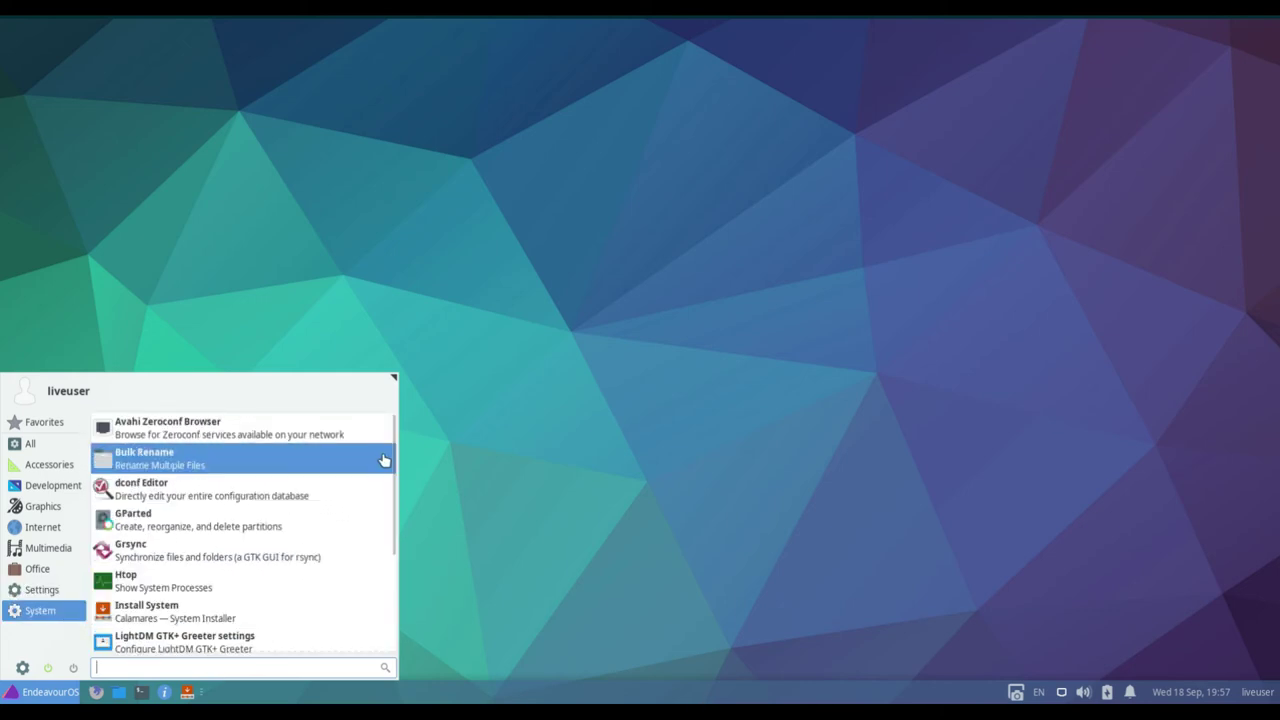
drag(393, 452, 394, 543)
Step: Launch Htop from the System applications, reposition and widen its window to inspect the running processes, and close it
click(190, 444)
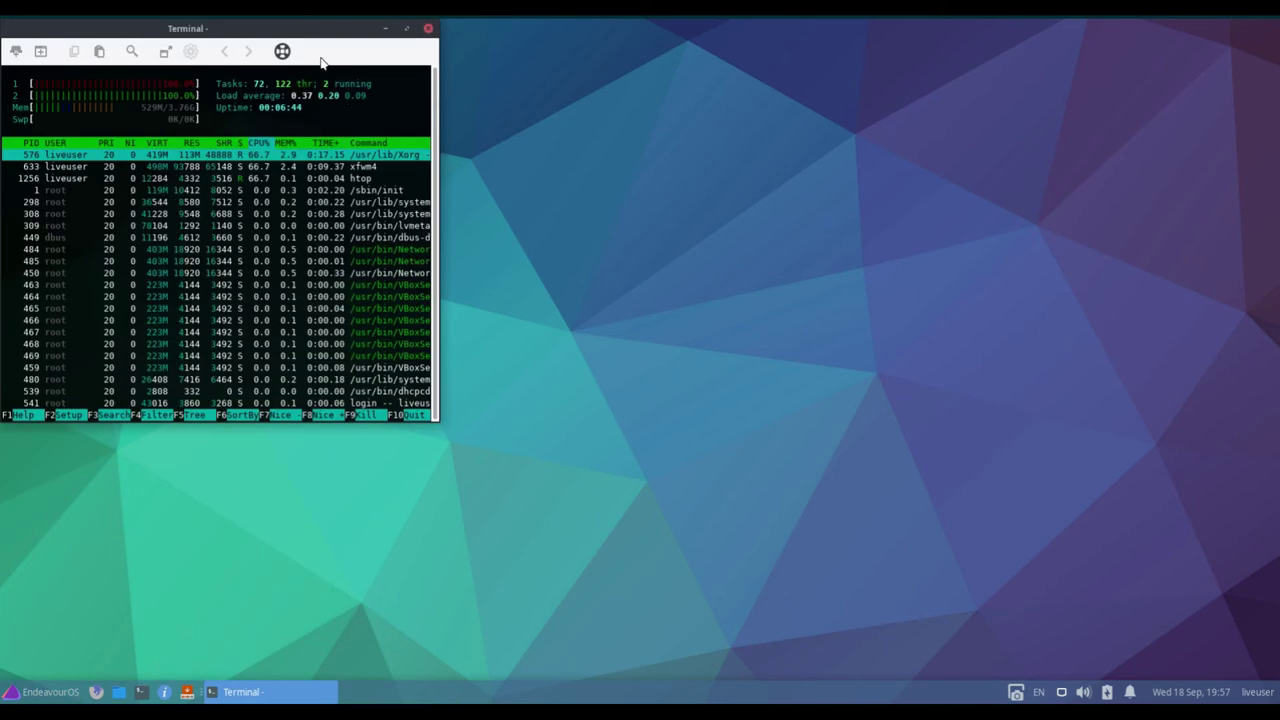
drag(285, 30, 578, 64)
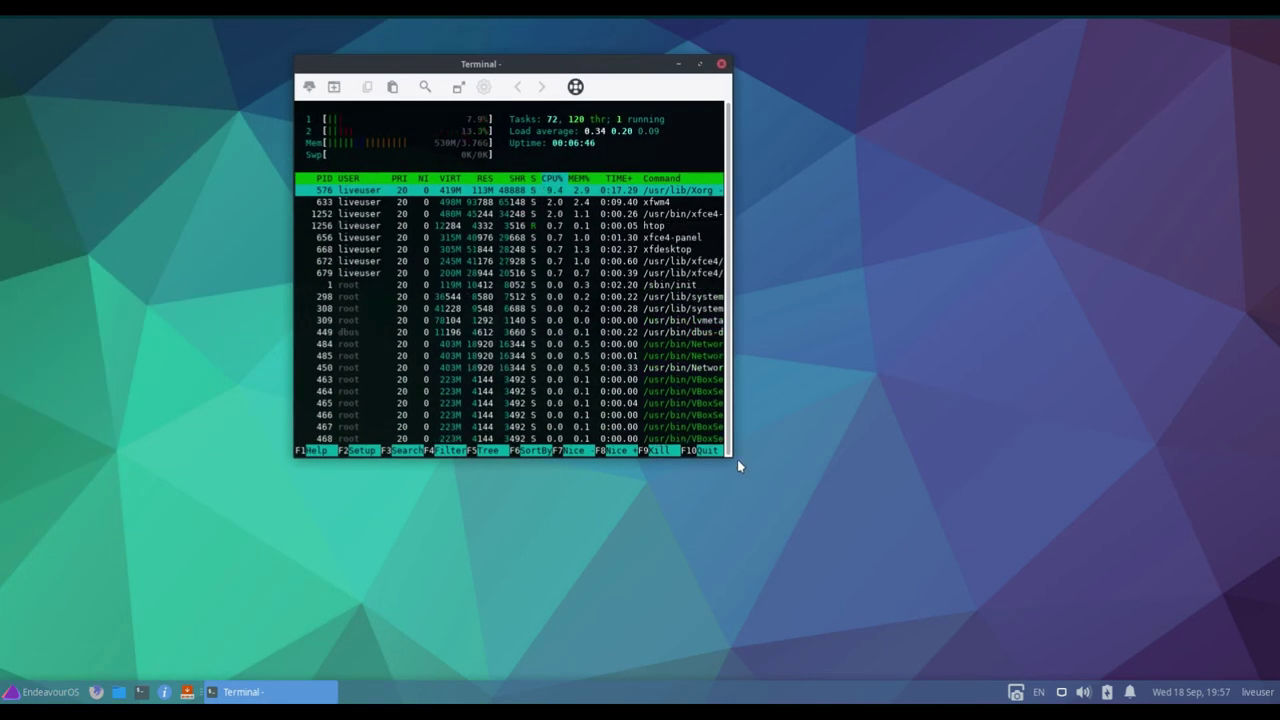
drag(730, 452, 731, 503)
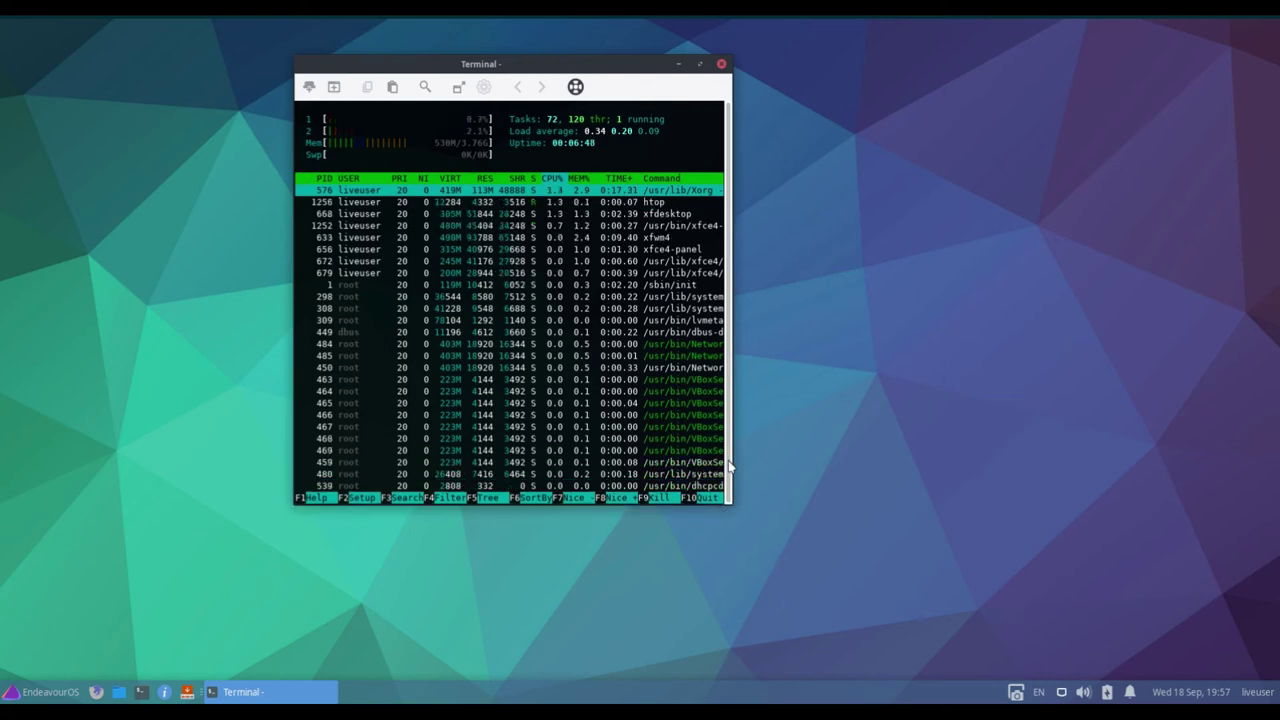
drag(731, 466, 1245, 482)
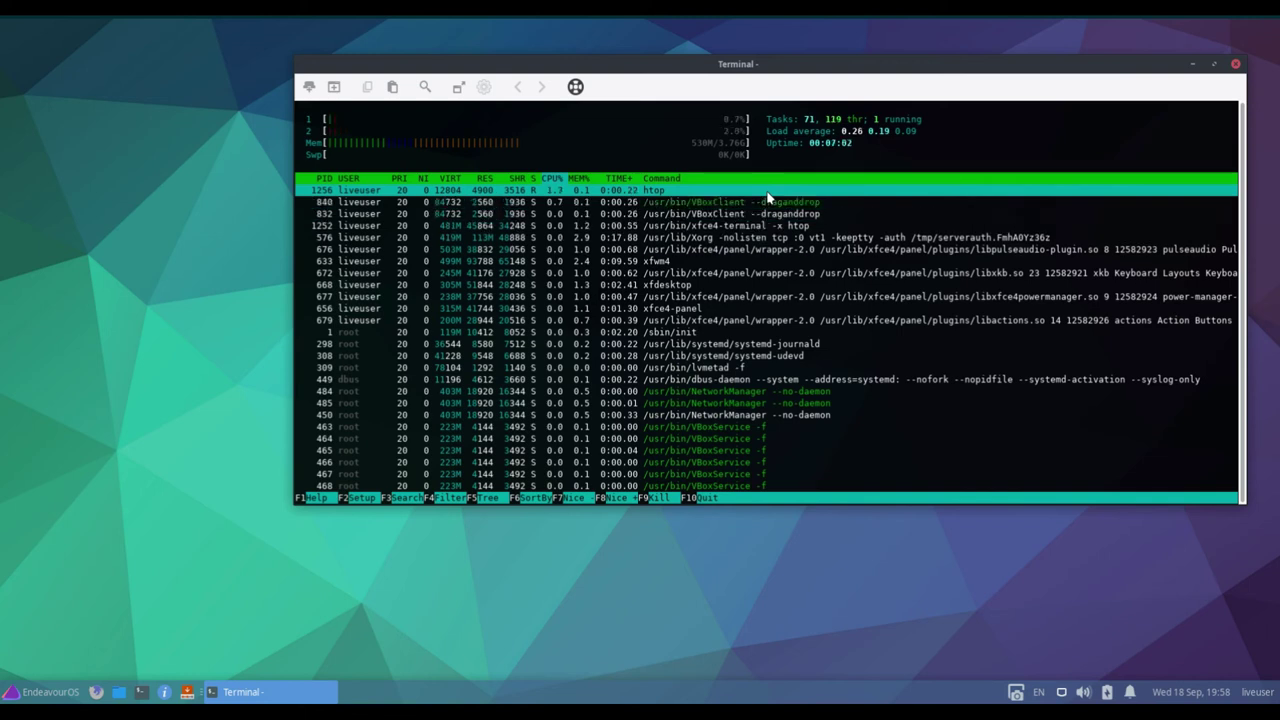
click(1237, 65)
Step: Open the Desktop settings from the desktop, and enlarge and reposition the window to show more wallpapers
right_click(665, 162)
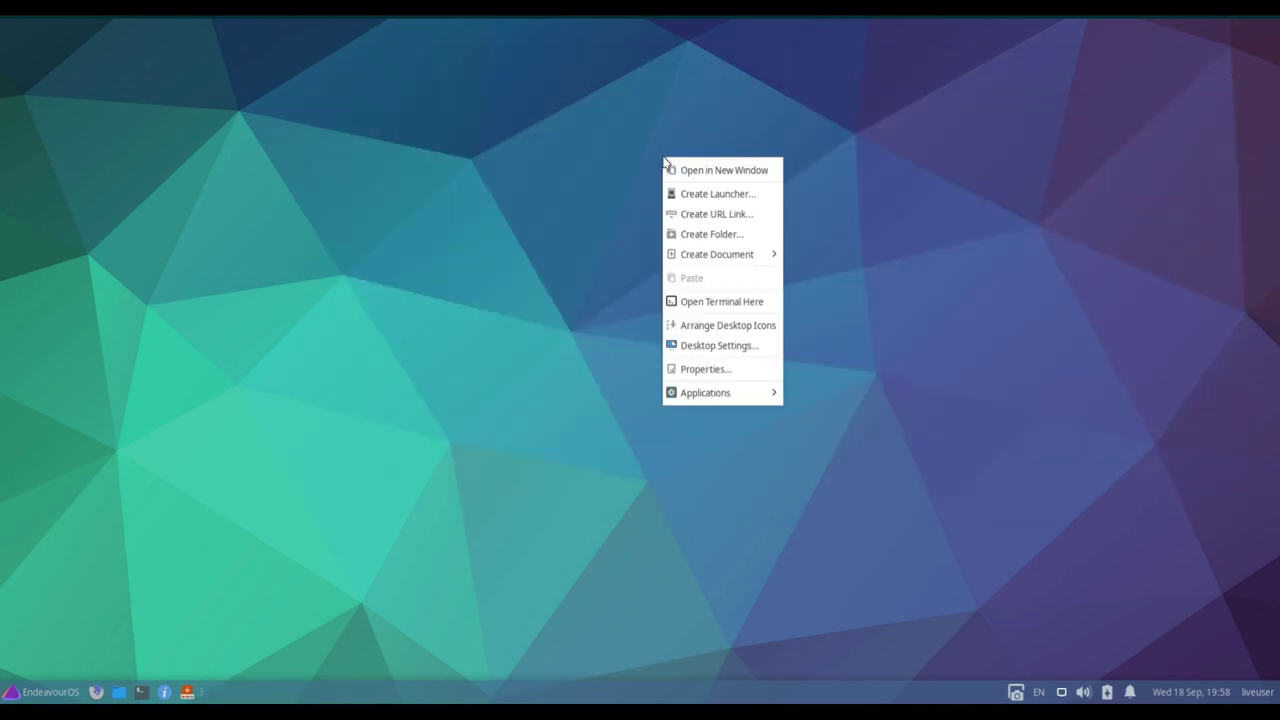
click(712, 346)
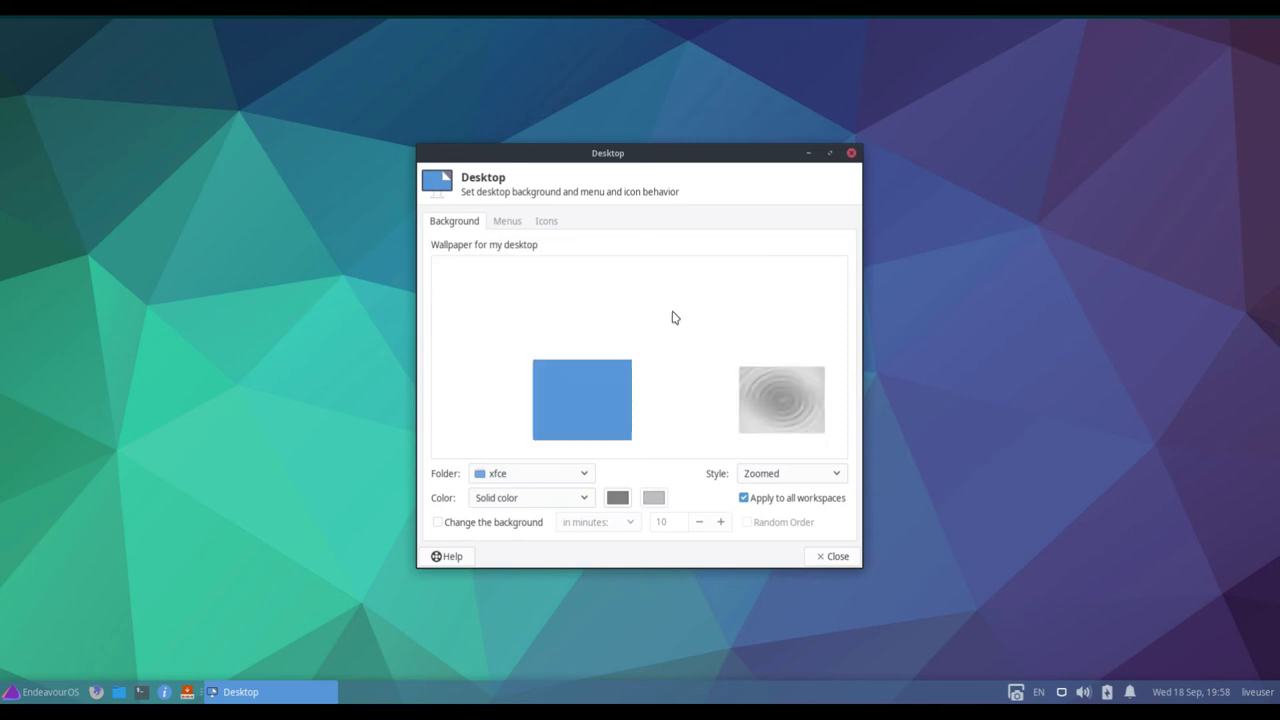
click(866, 573)
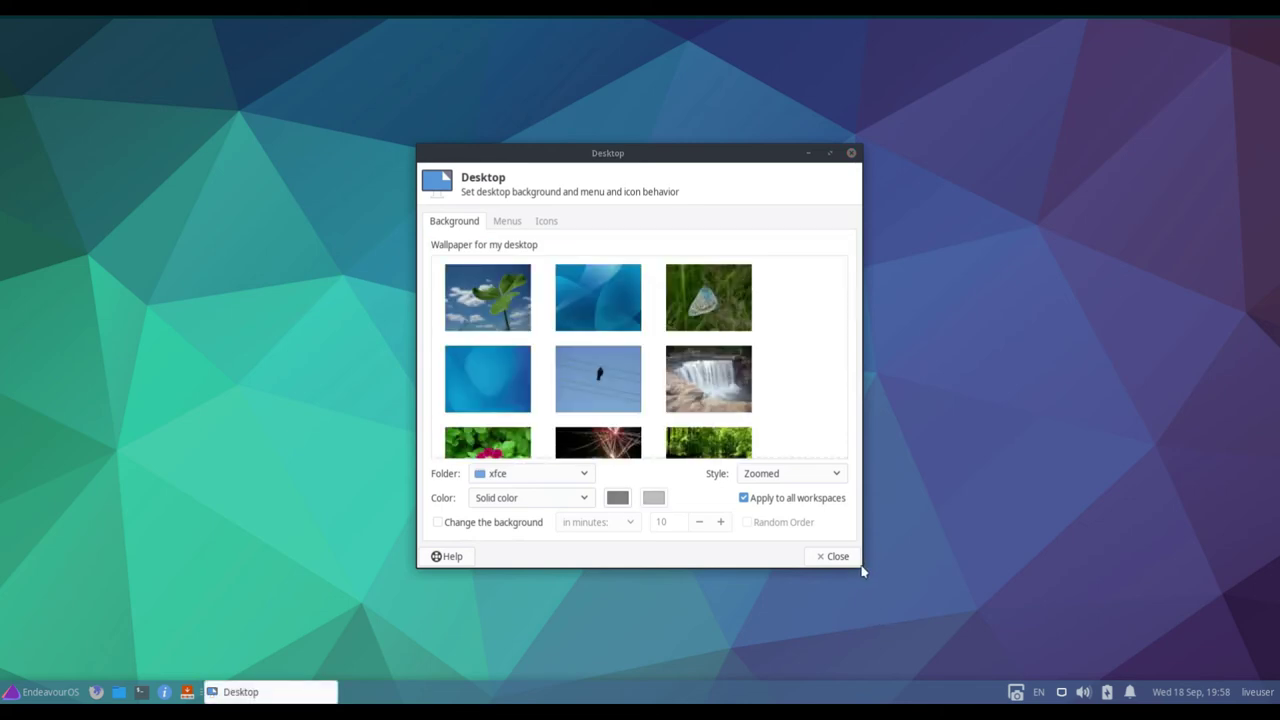
drag(857, 565, 1188, 566)
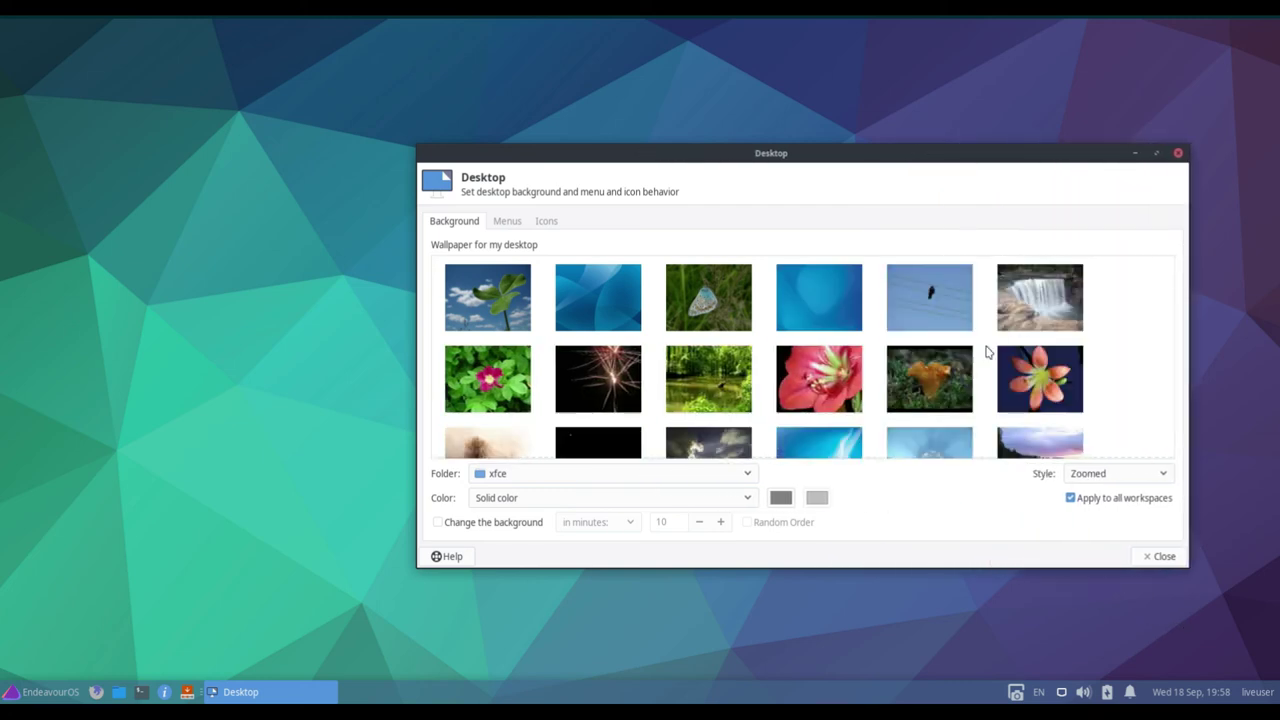
drag(811, 148, 746, 106)
drag(687, 34, 686, 35)
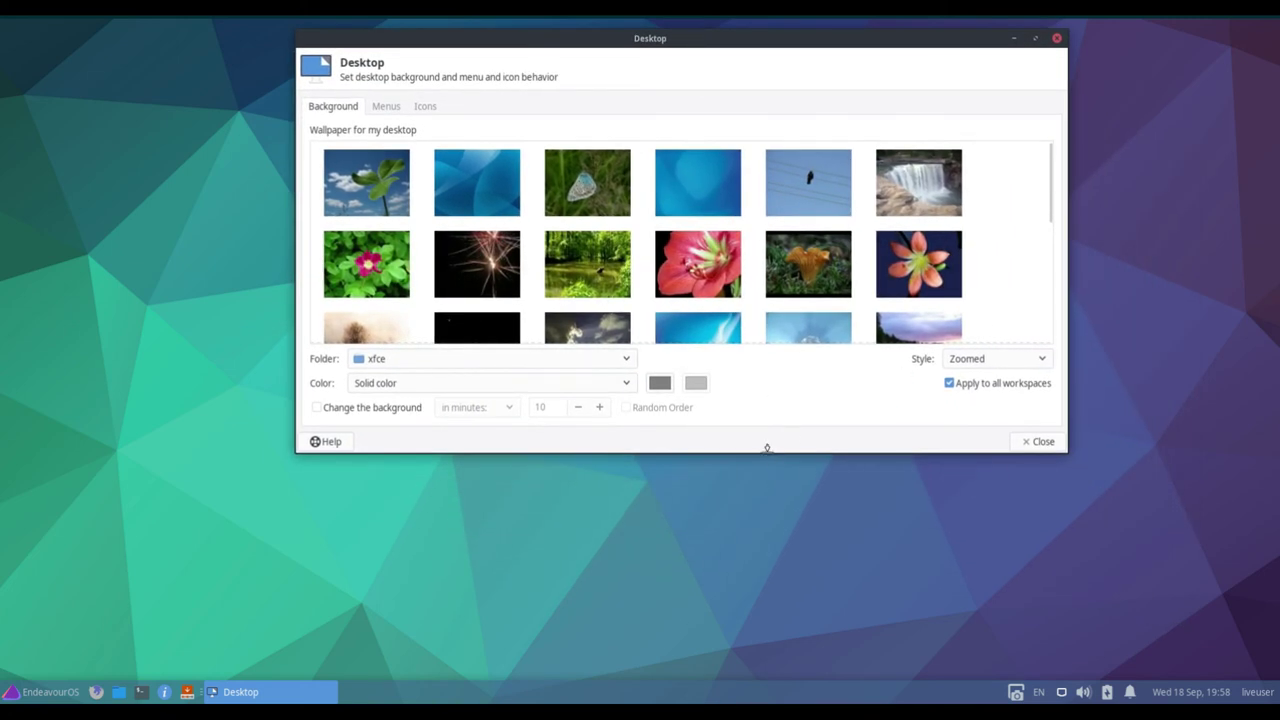
drag(767, 448, 747, 605)
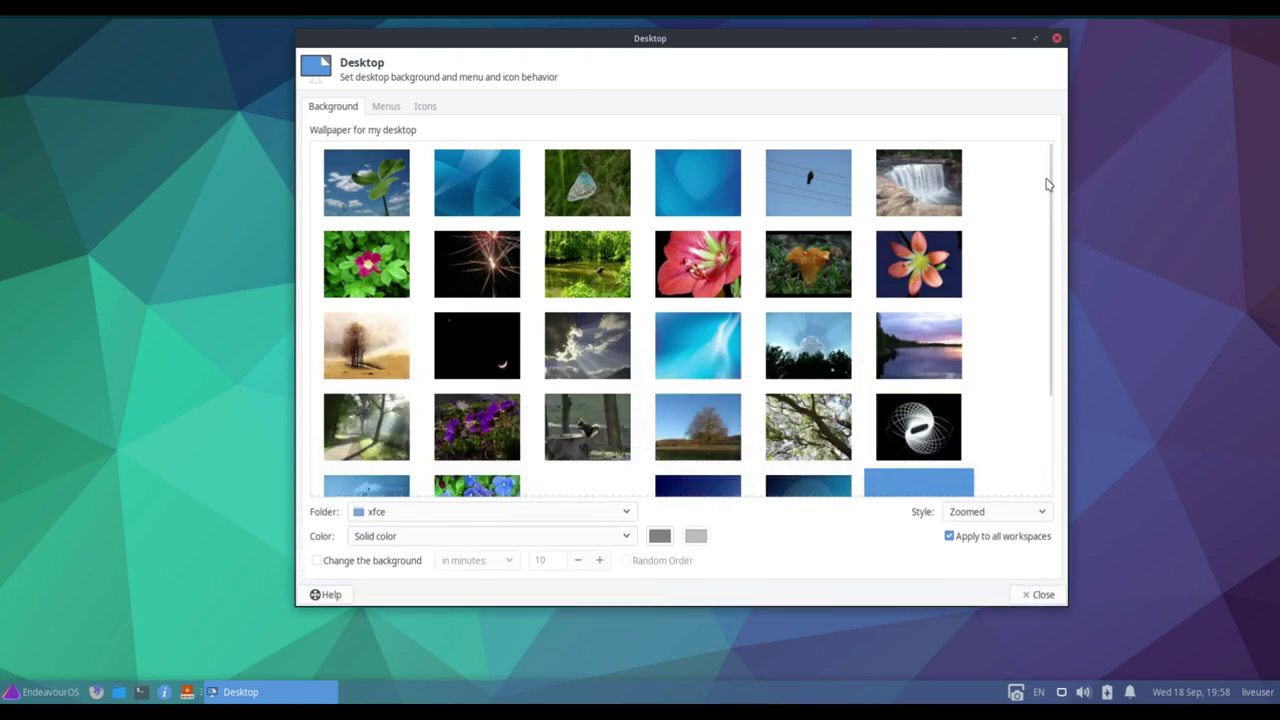
Step: Browse the available wallpapers, view the desktop menu and icon options, and close the Desktop settings
drag(1049, 192, 1010, 165)
click(386, 106)
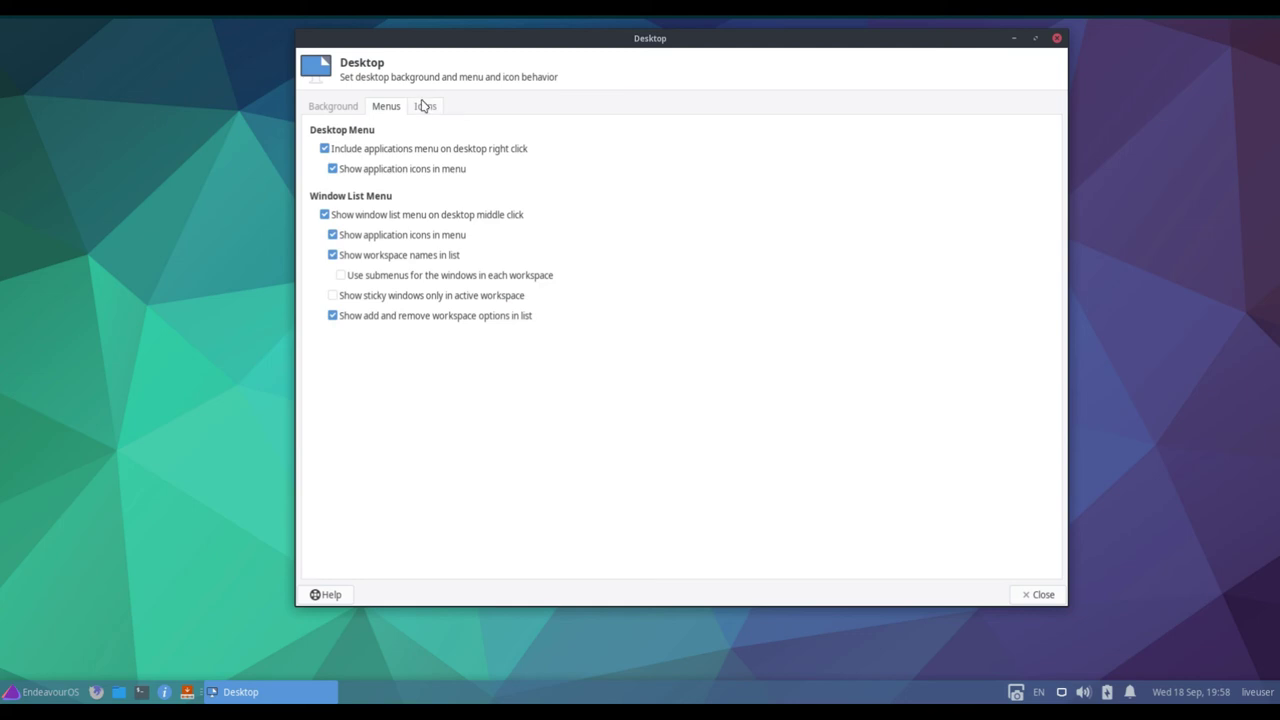
click(424, 106)
click(1057, 40)
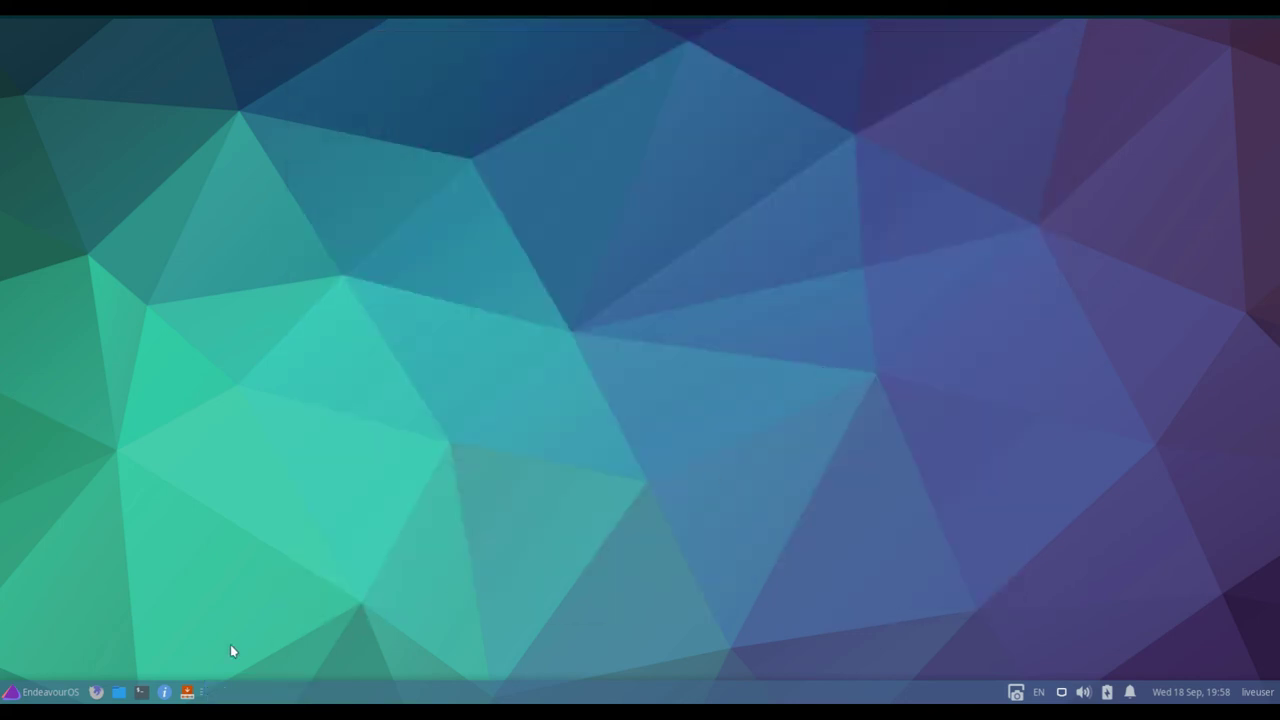
Step: Open a terminal and display the full system information with uname -a
click(141, 692)
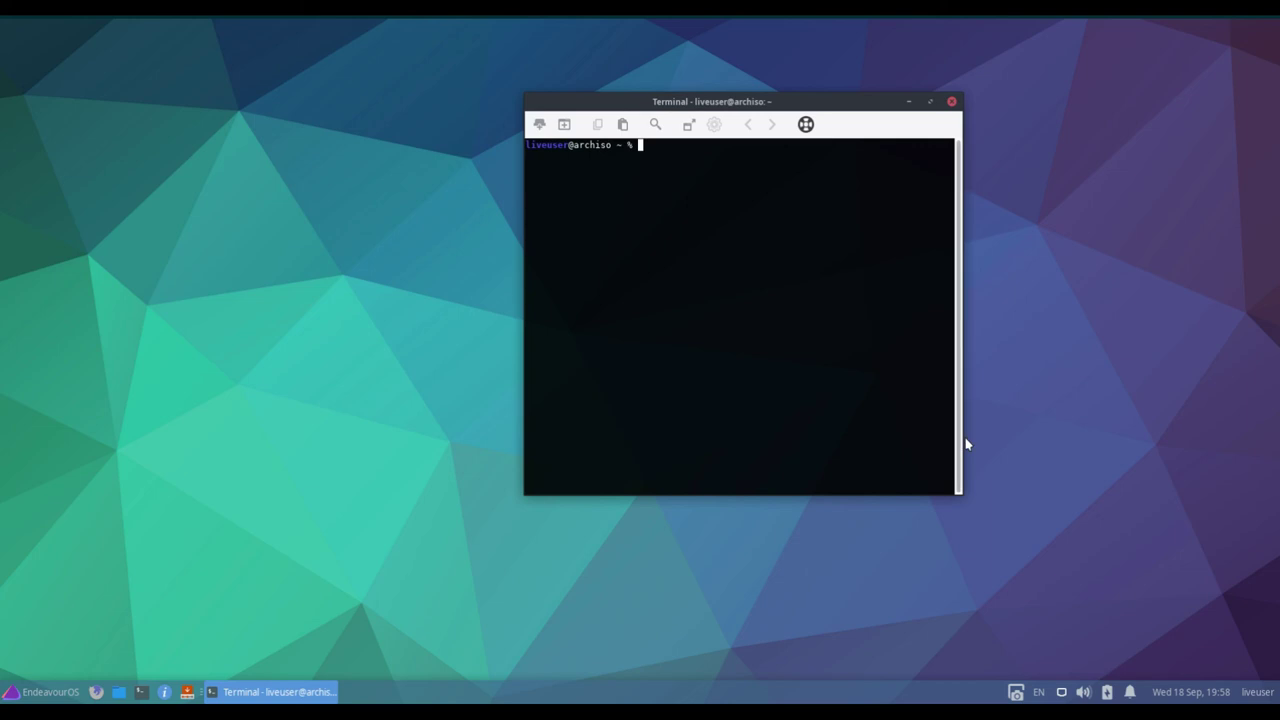
text(uname -a)
key(Return)
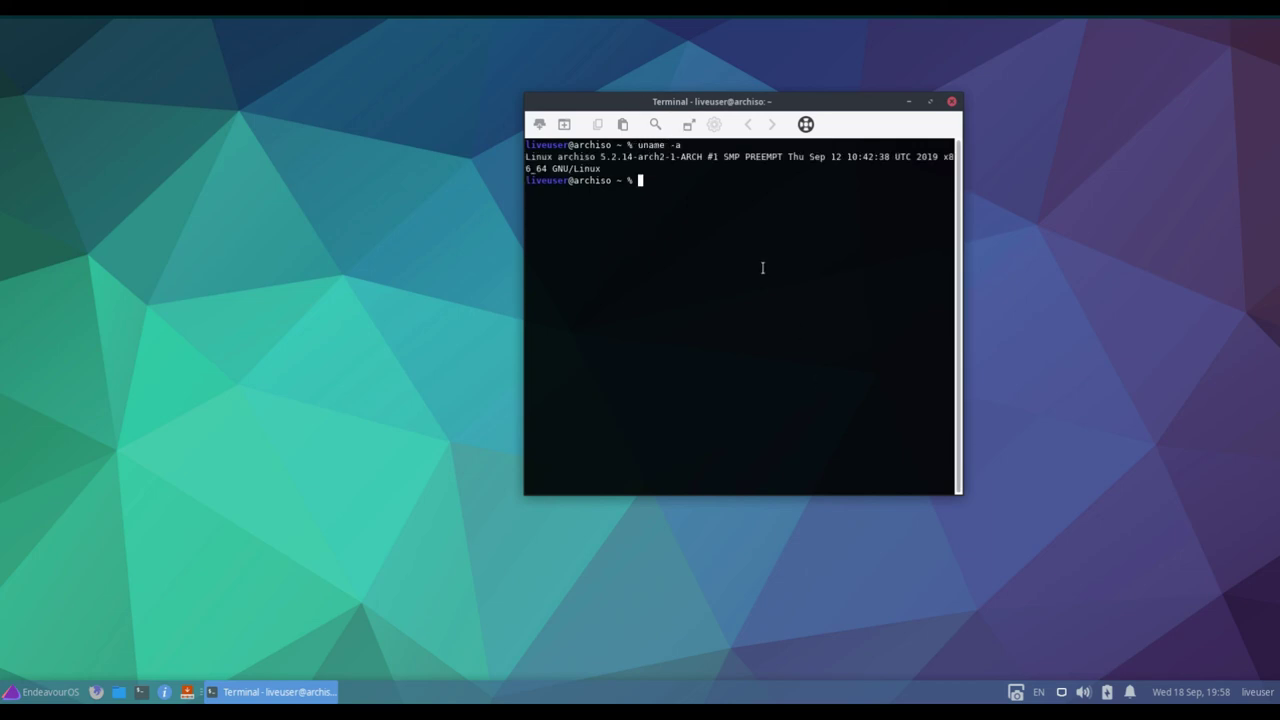
Step: Display the kernel release with uname -r, highlight the output line, and close the terminal
text(uname -r)
key(Return)
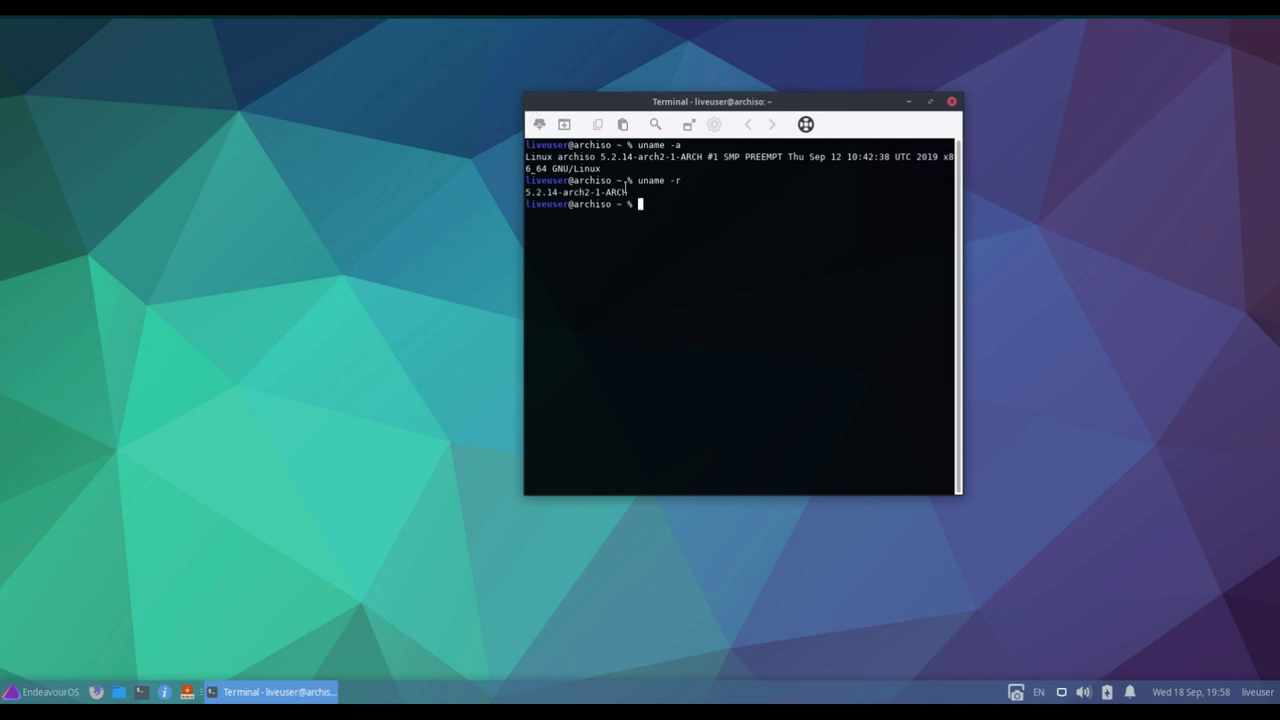
drag(627, 188, 484, 197)
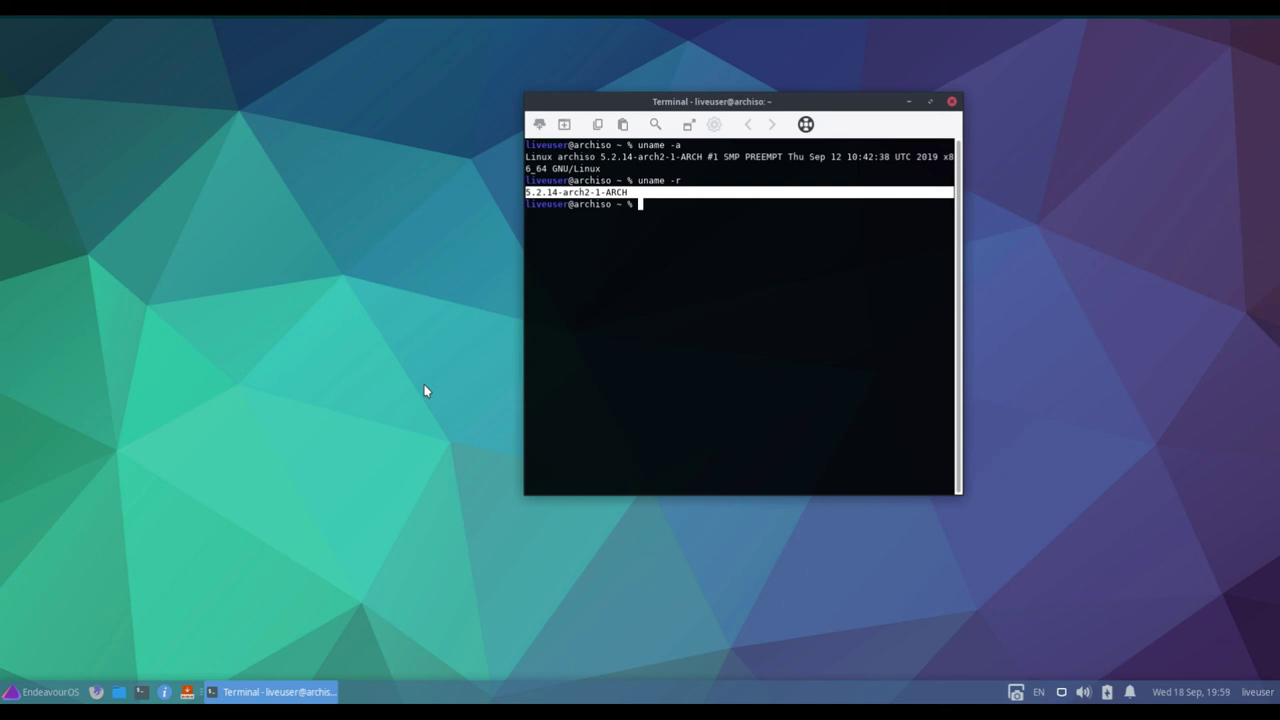
click(953, 102)
Step: Check the volume controls, notifications, power status and calendar from the desktop panel, closing each one
click(1085, 692)
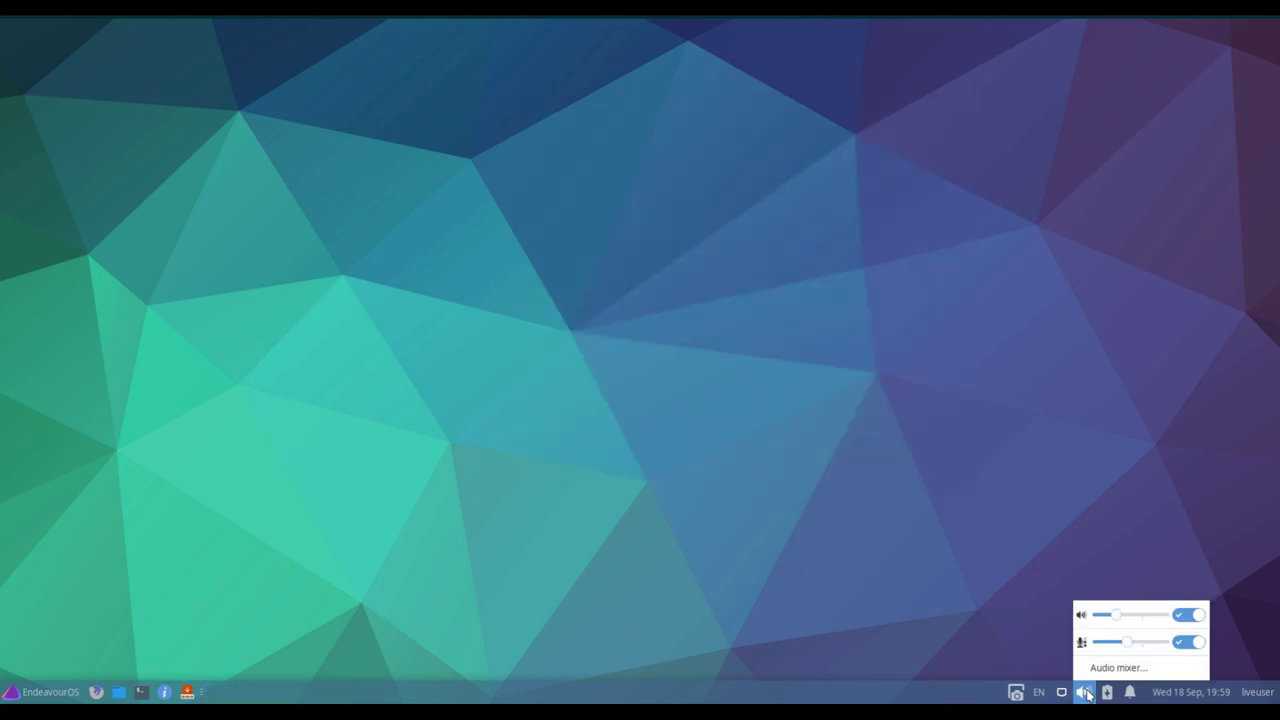
click(1122, 695)
click(1129, 693)
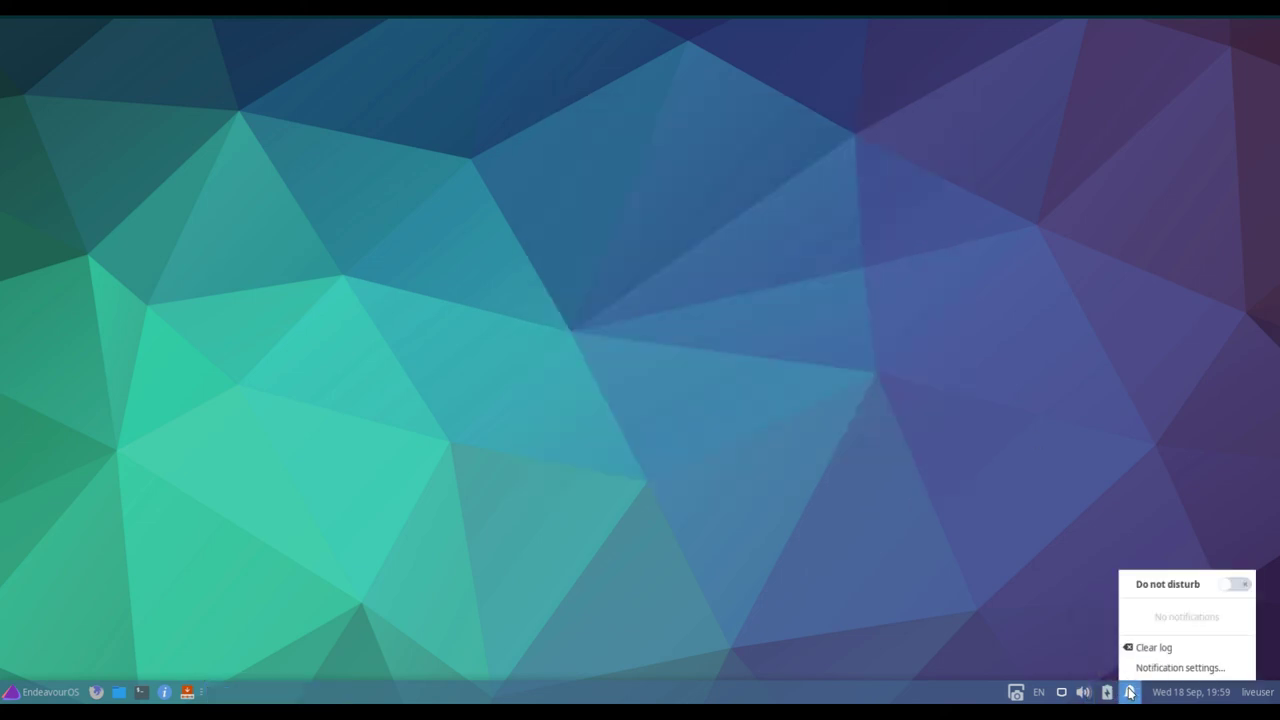
click(1110, 696)
click(1108, 695)
click(1162, 696)
click(1188, 694)
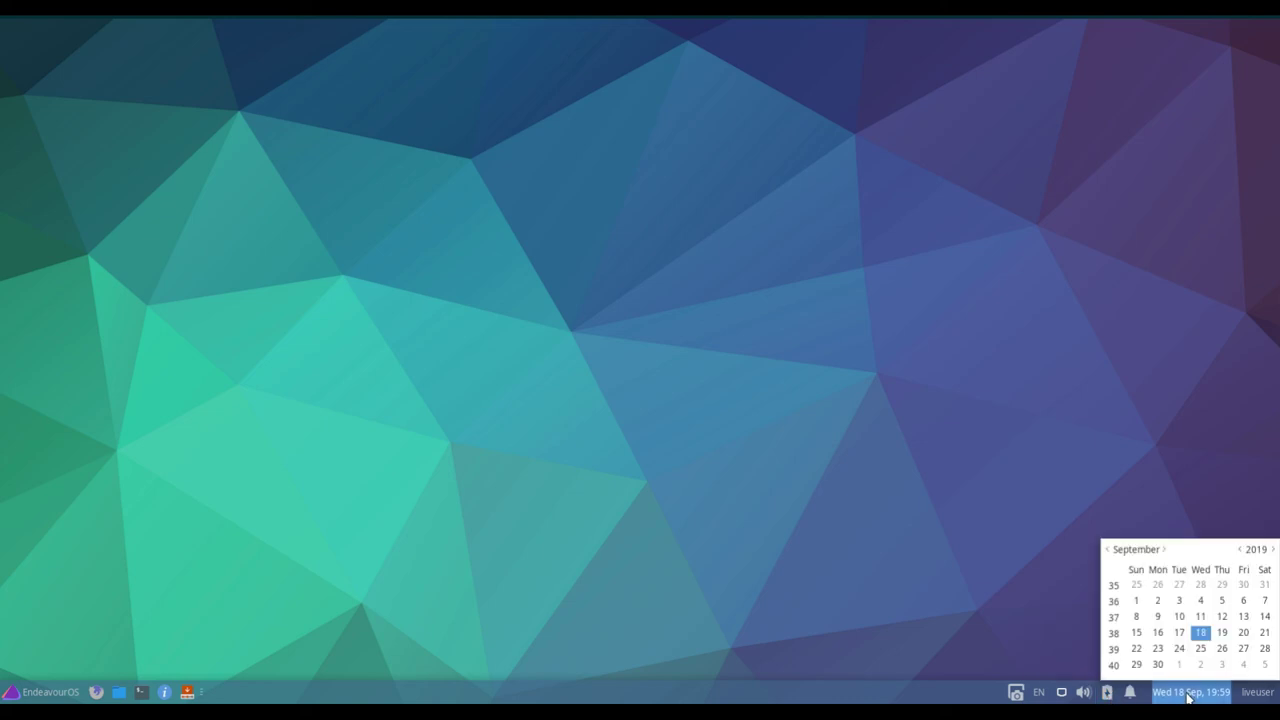
click(1188, 696)
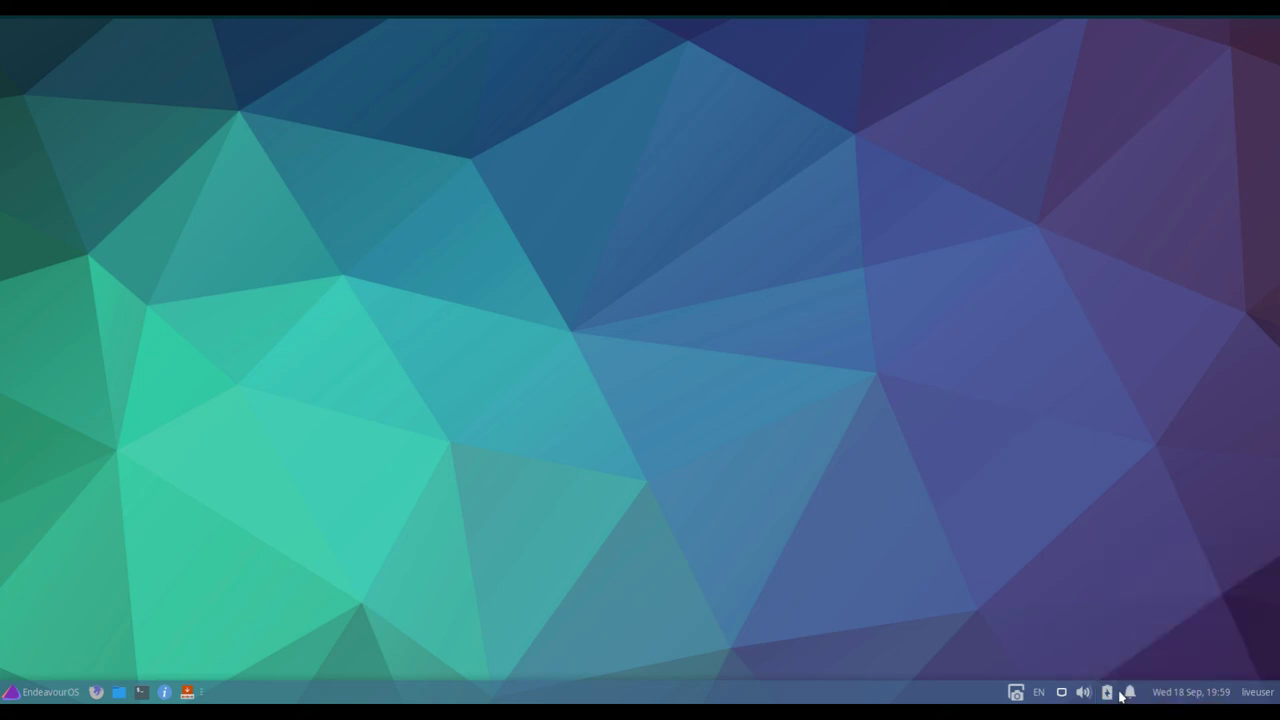
Step: Open the Screenshot tool to view its save, clipboard, open and Imgur actions, and cancel it
click(1015, 692)
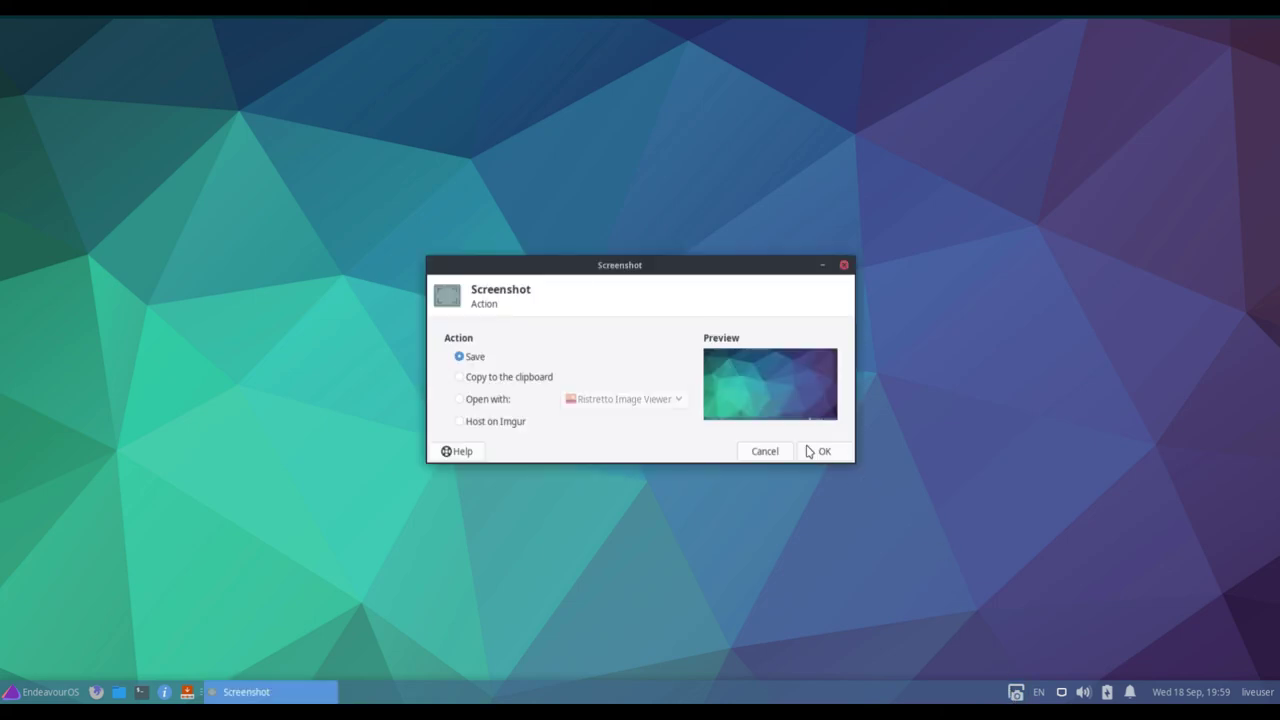
click(772, 451)
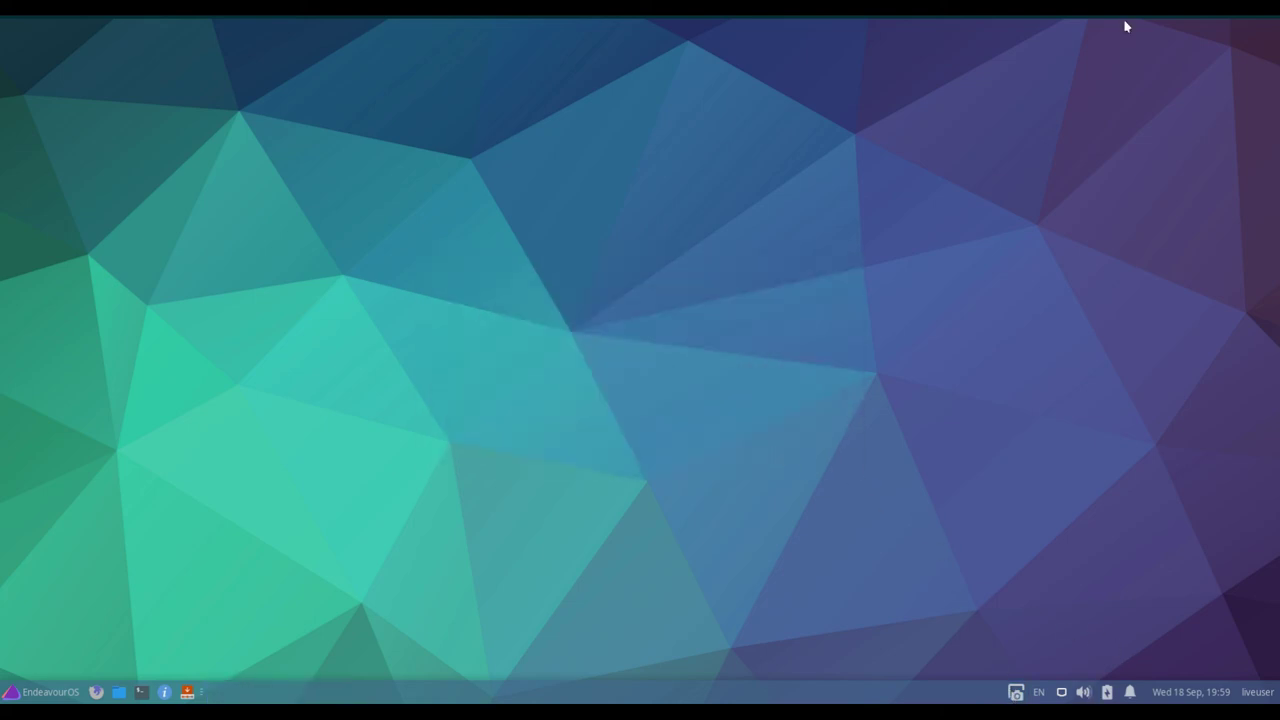